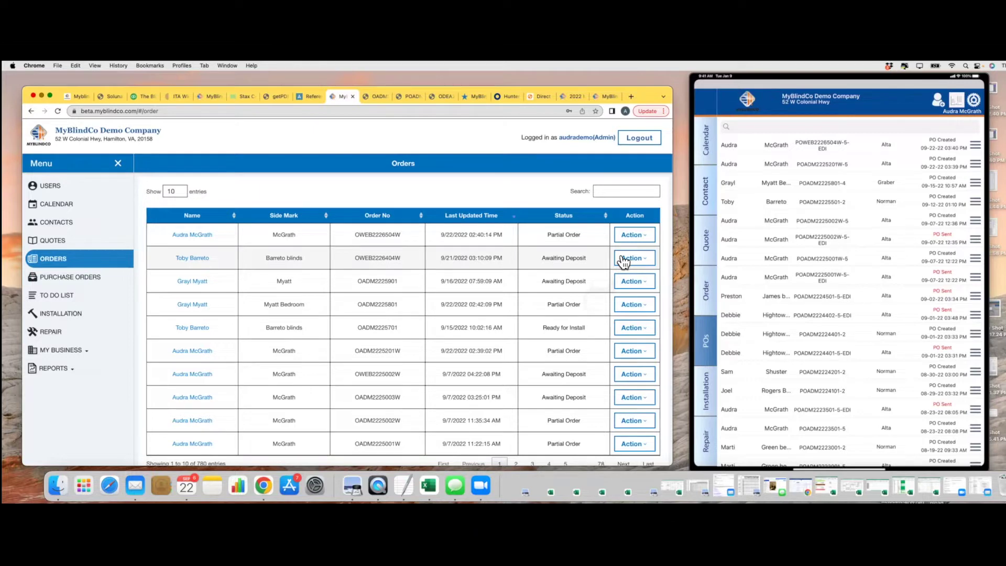
Open the Awaiting Deposit order last updated on 9/21/2022 and view its price totals.
left_click(624, 260)
left_click(589, 273)
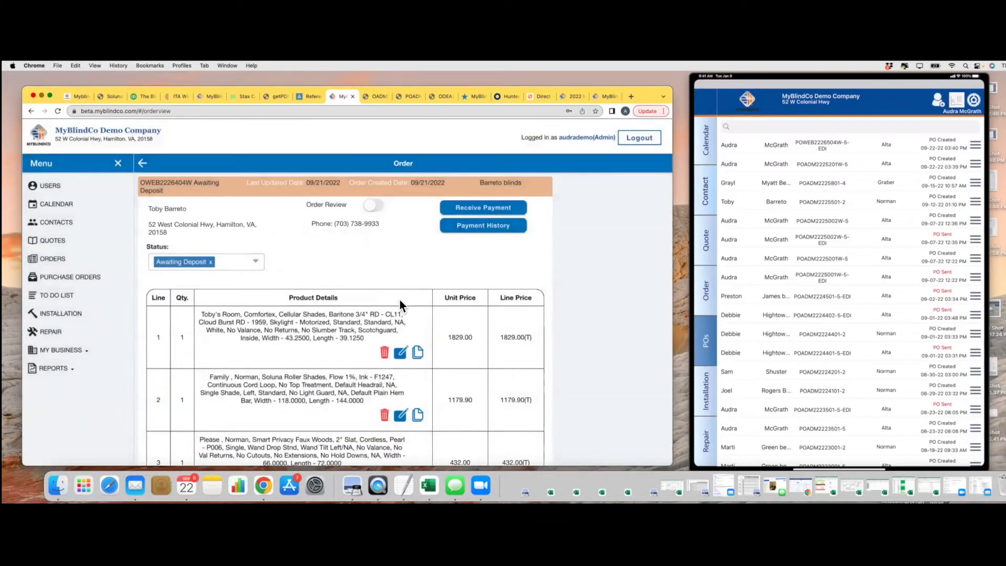
scroll(400, 301, "down", 5)
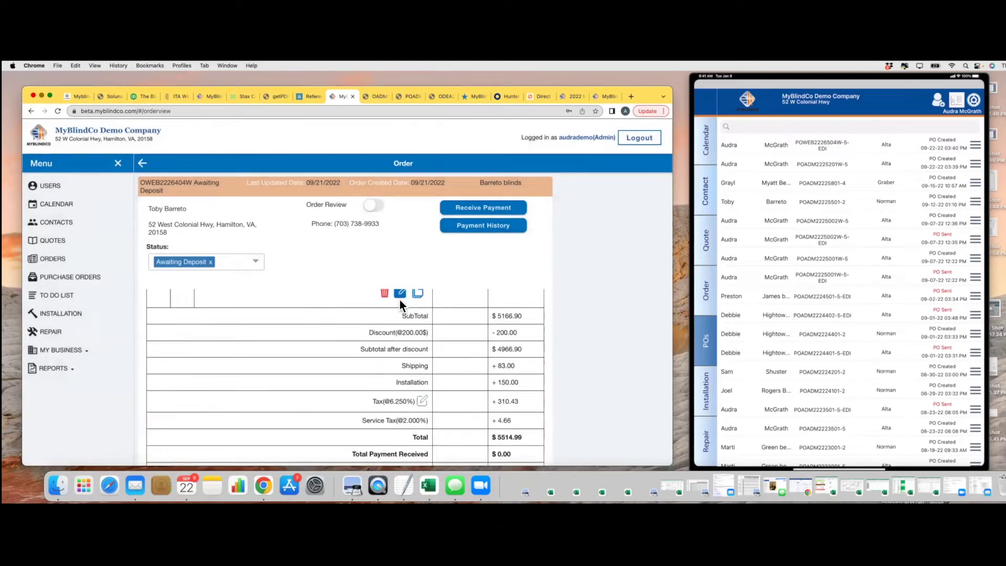
Set the order's status to Deposit Received and save the order.
left_click(259, 262)
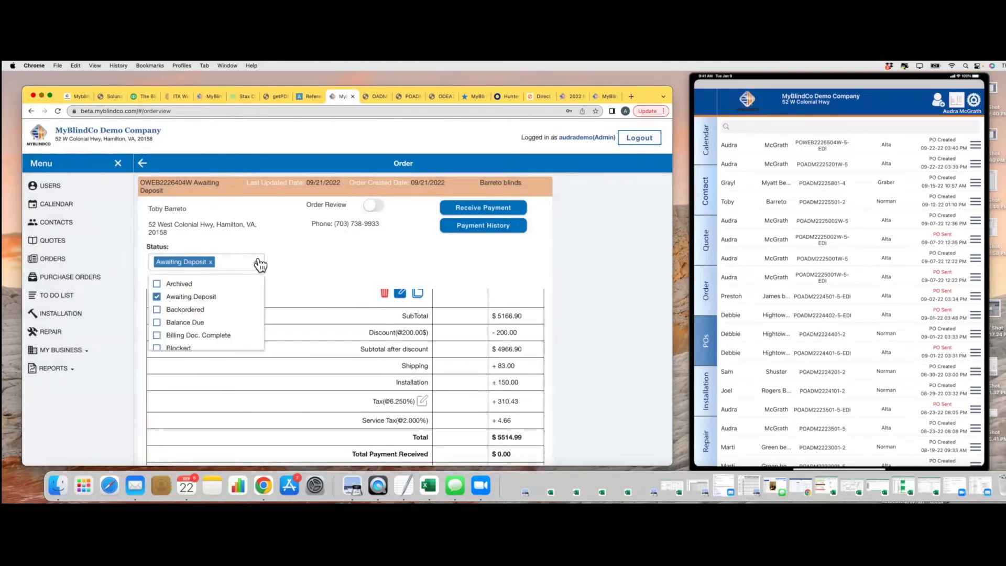
scroll(205, 304, "down", 2)
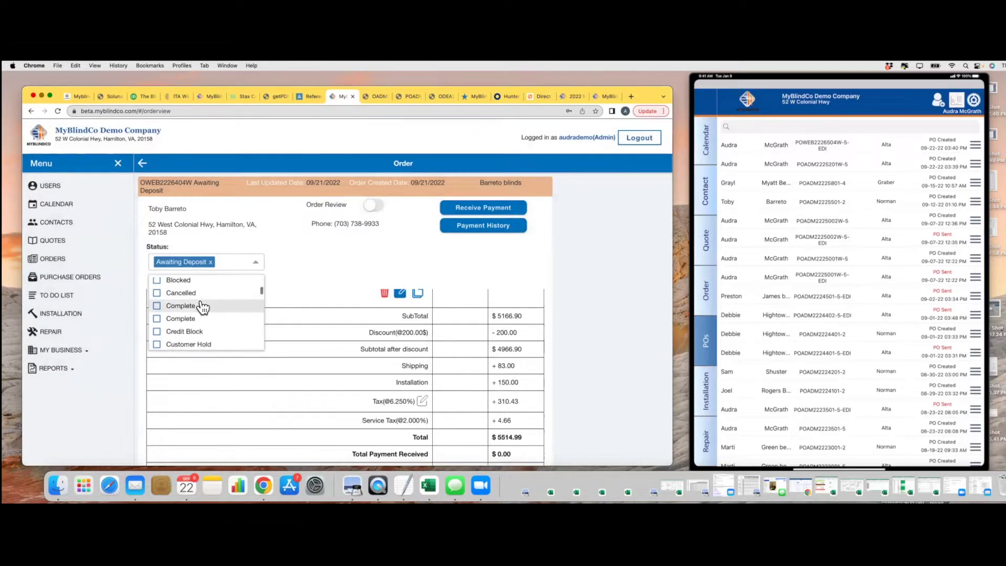
scroll(202, 311, "down", 2)
scroll(169, 325, "down", 2)
left_click(157, 309)
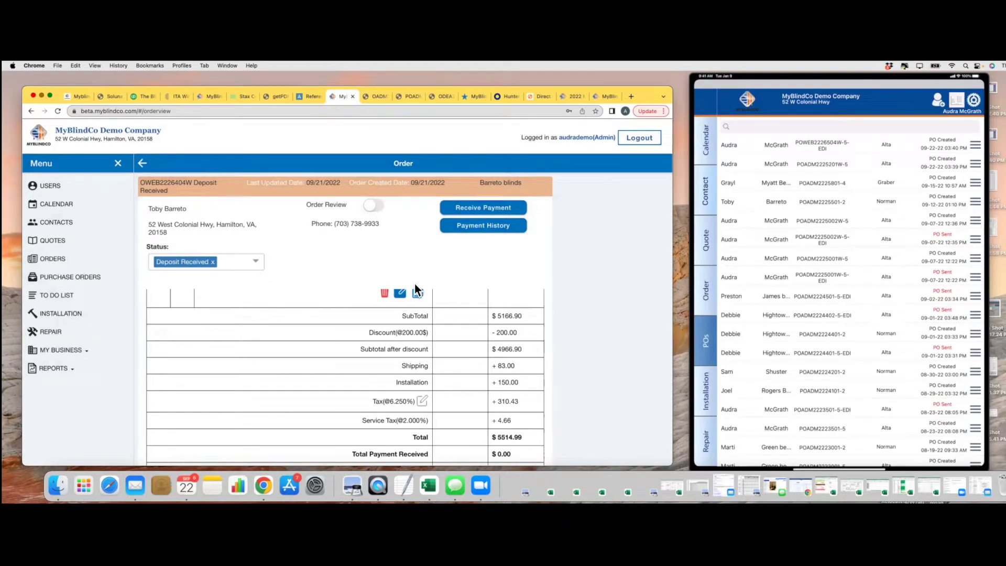
scroll(387, 262, "down", 3)
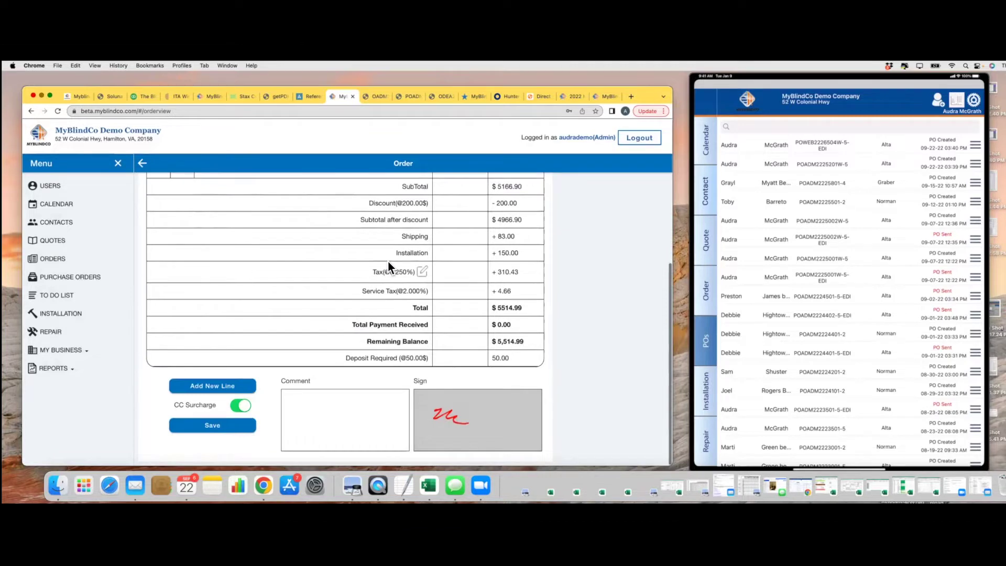
left_click(206, 426)
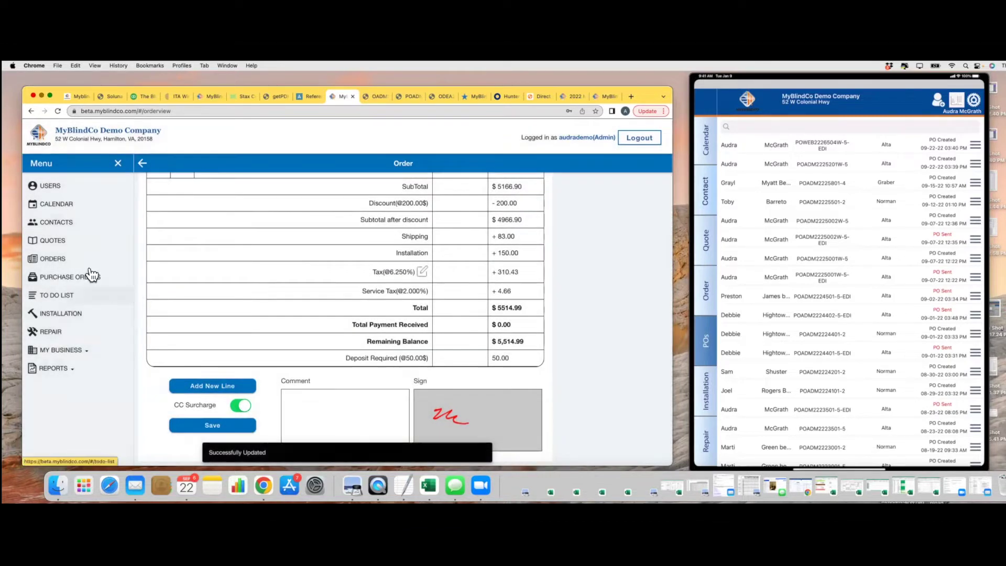
Return to the orders list and filter it by "depos" to find orders by deposit status.
left_click(59, 260)
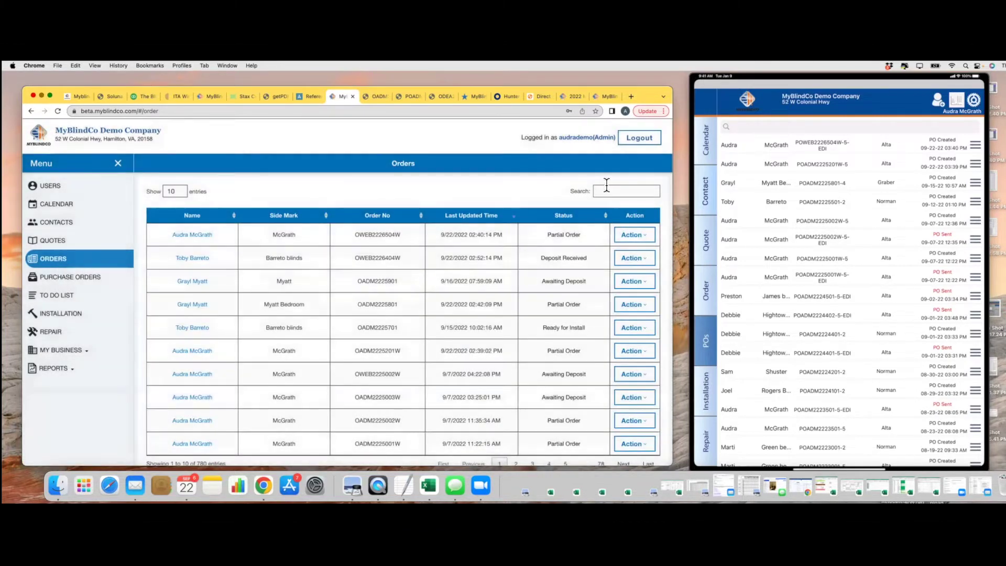
left_click(606, 190)
type("depos")
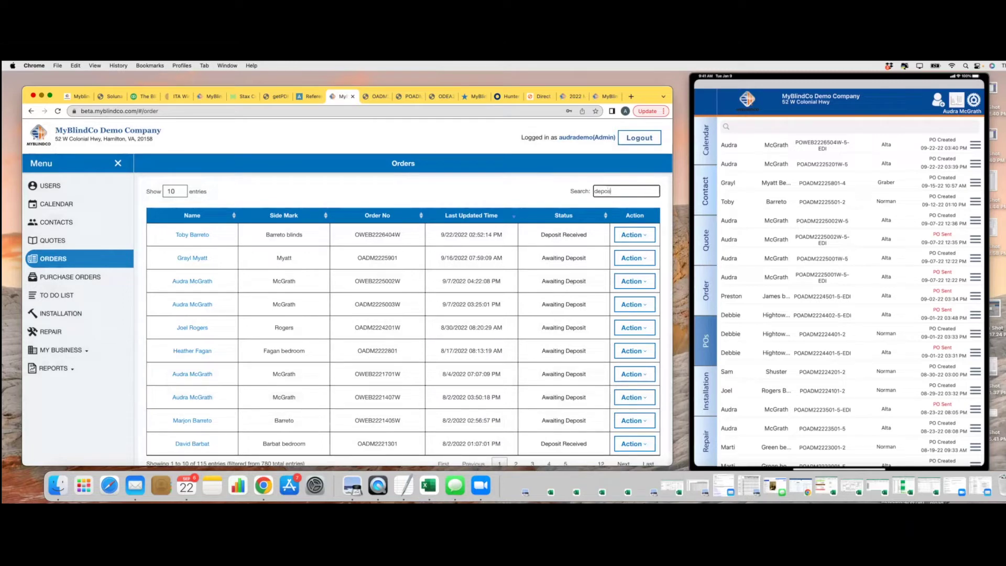
double_click(610, 191)
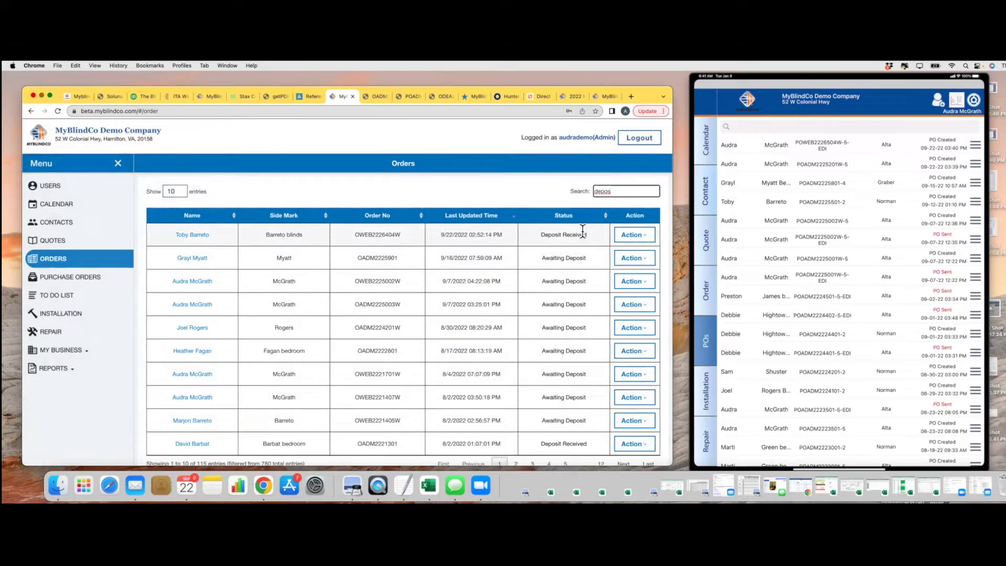
Open the most recently updated Deposit Received order and turn on its Order Review.
left_click(634, 234)
left_click(597, 250)
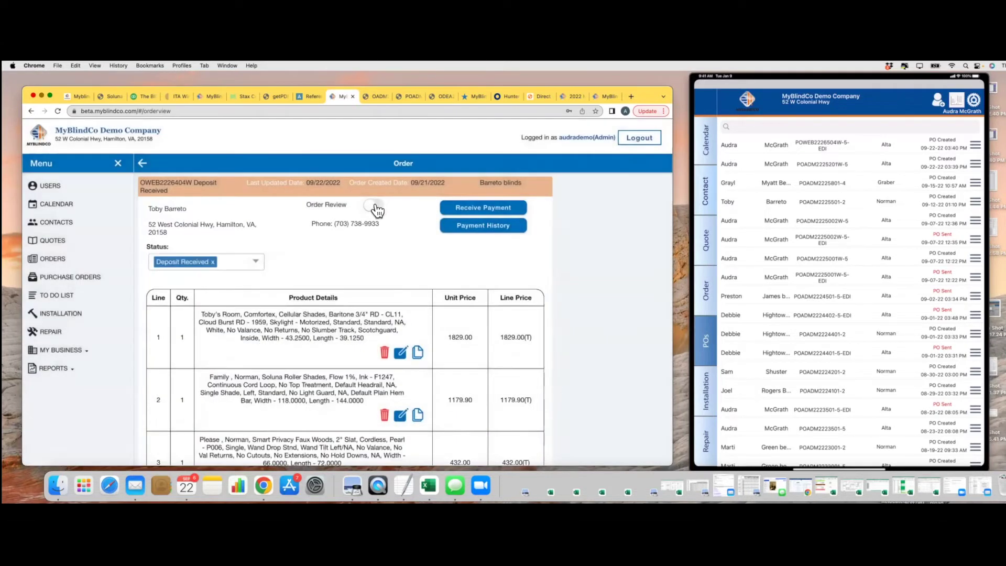
left_click(377, 208)
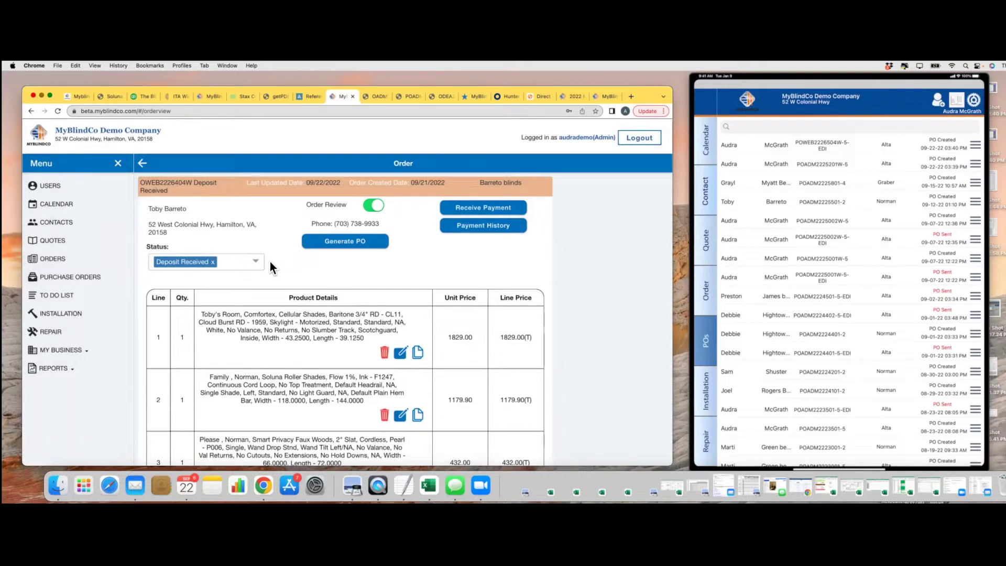
Set the reviewed order's status to Ordered and save the order.
left_click(256, 261)
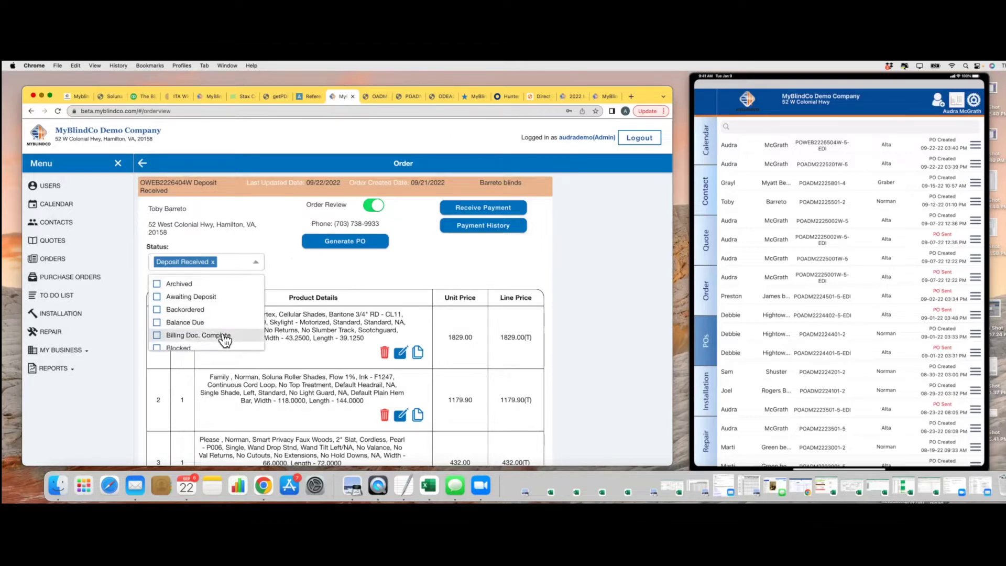
scroll(225, 340, "down", 3)
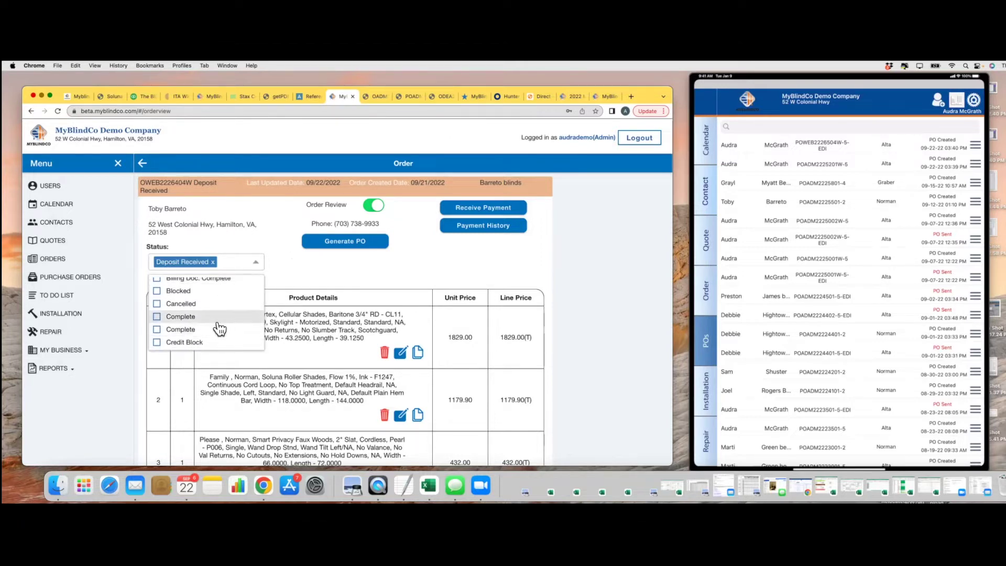
scroll(209, 325, "down", 3)
scroll(203, 320, "down", 5)
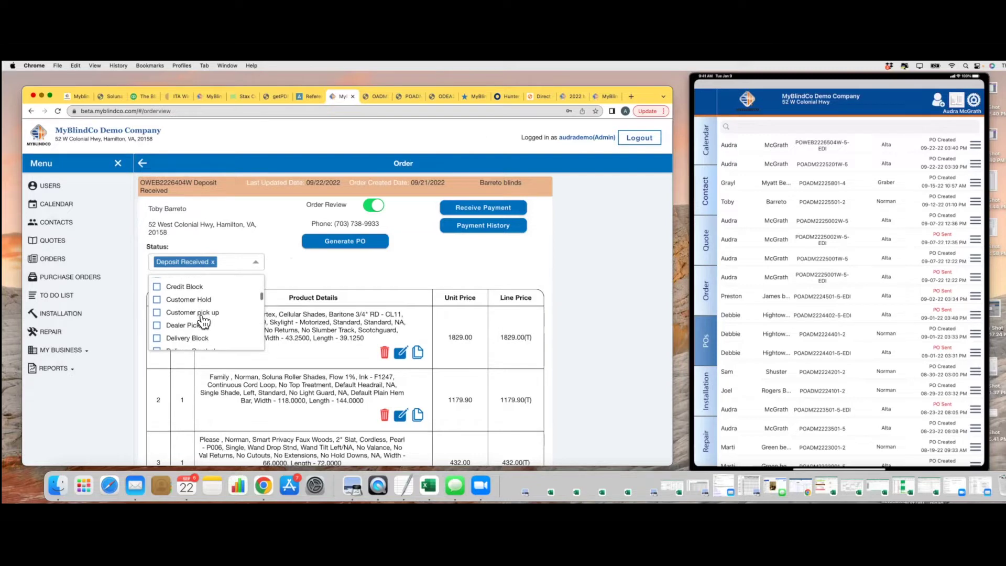
scroll(202, 320, "down", 4)
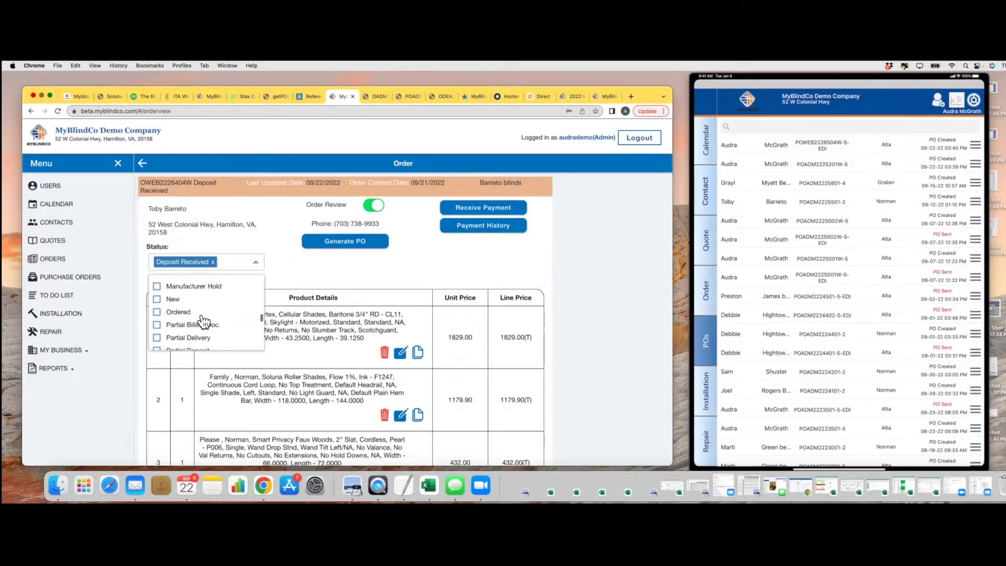
scroll(173, 311, "down", 1)
left_click(159, 295)
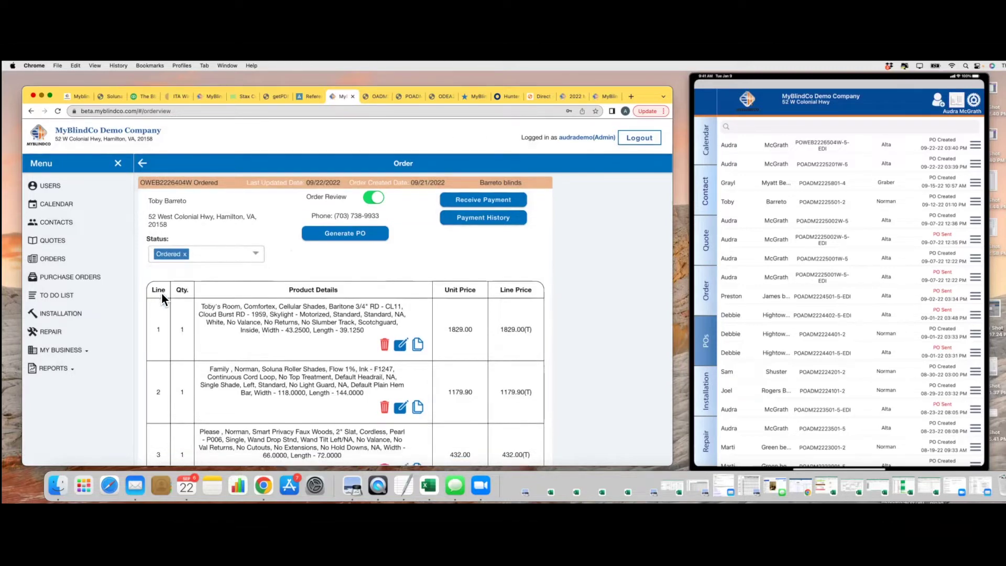
scroll(340, 348, "down", 5)
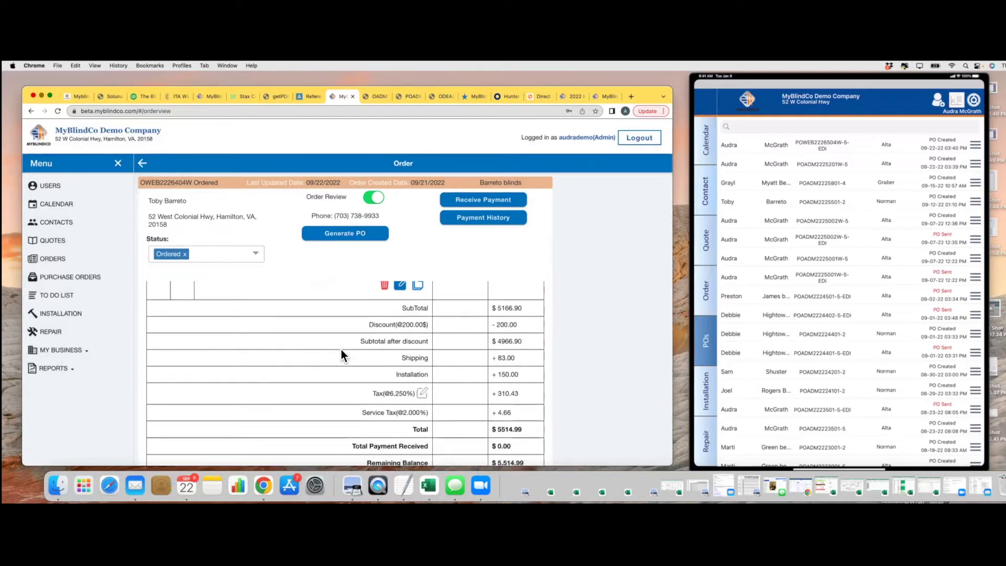
scroll(381, 260, "down", 3)
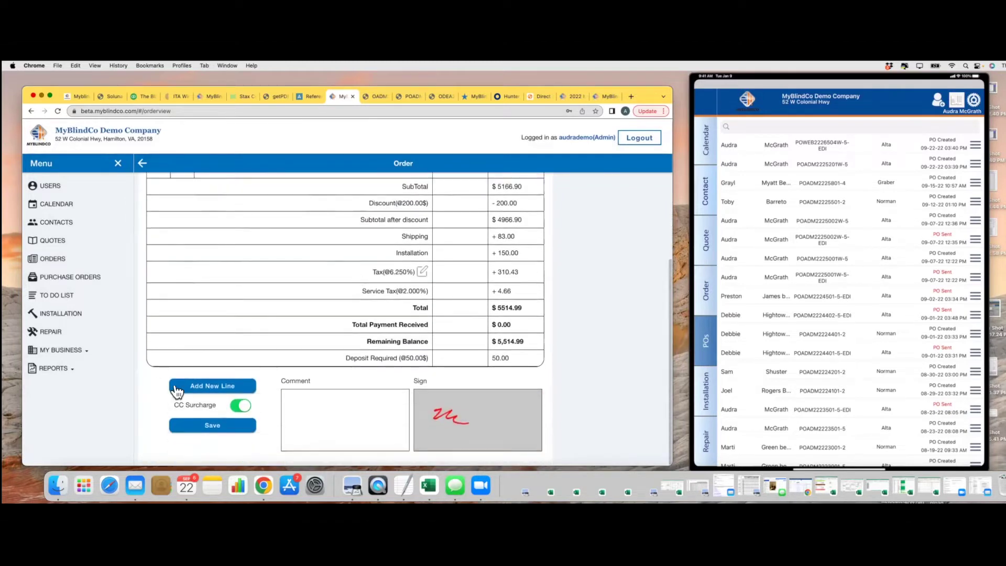
left_click(192, 425)
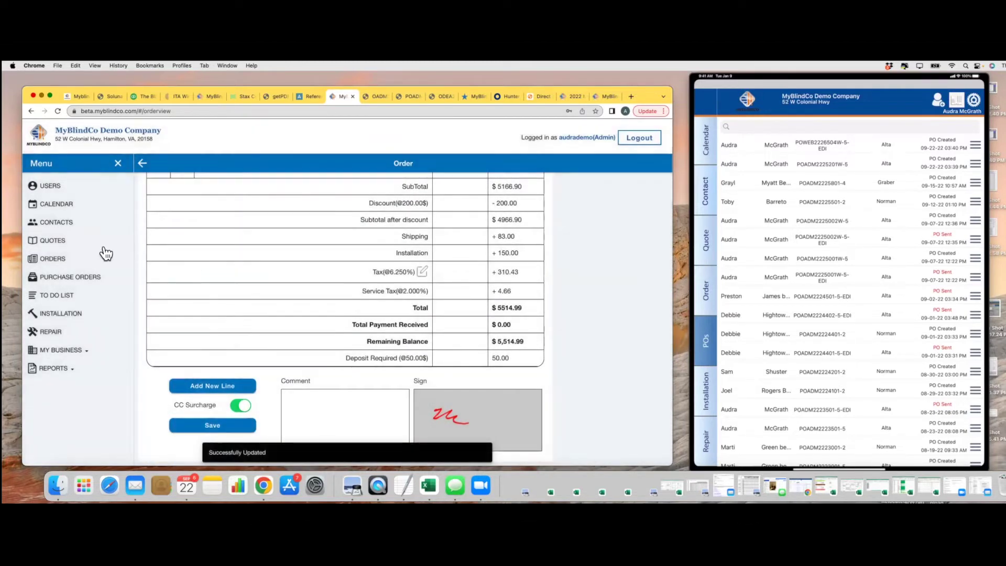
Return to the orders list and filter it by "ordere" to find the orders already placed.
left_click(65, 258)
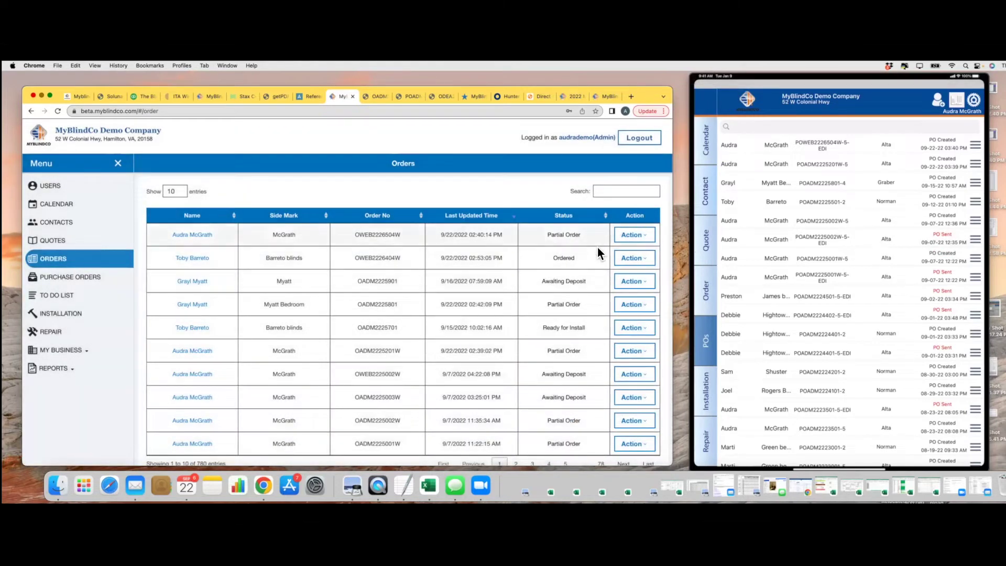
left_click(648, 190)
type("order")
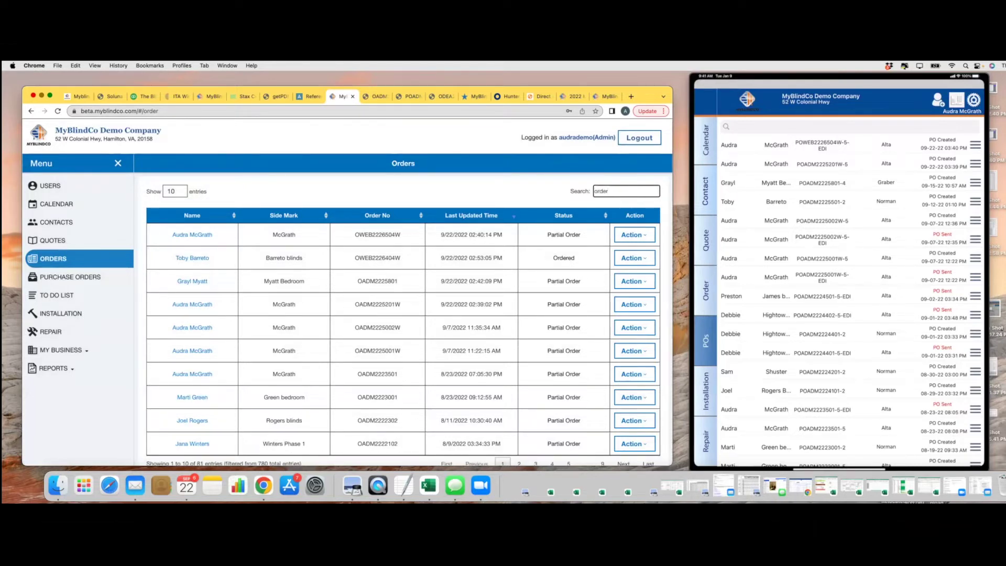
type("e")
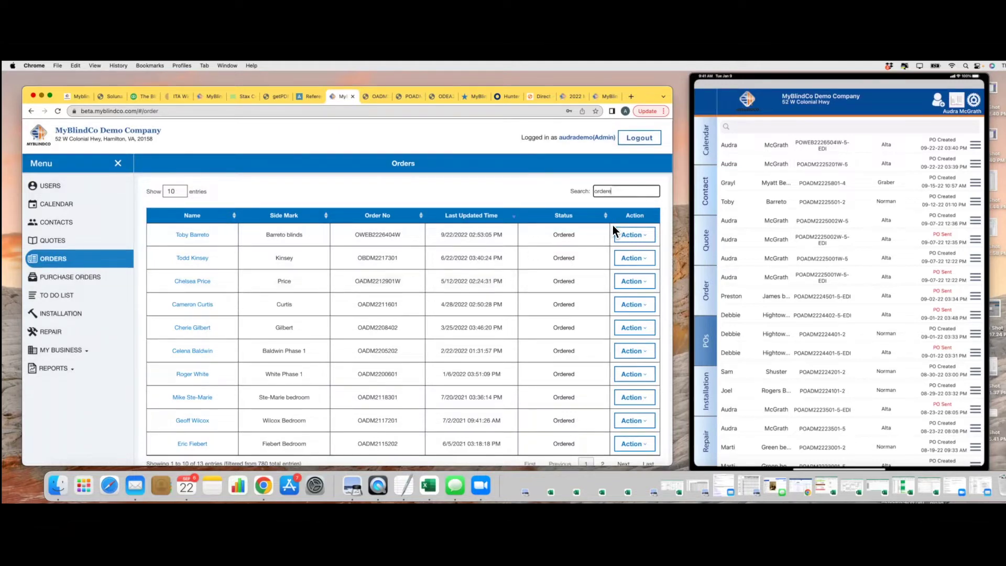
Open the most recently updated Ordered order and look through its available status options without changing the status.
left_click(625, 237)
left_click(589, 252)
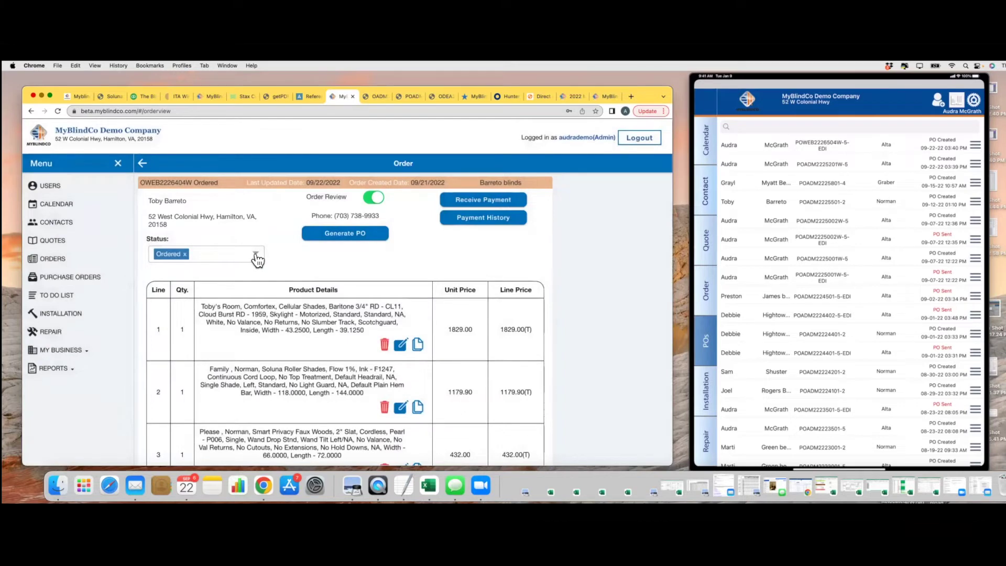
left_click(257, 259)
scroll(223, 296, "down", 3)
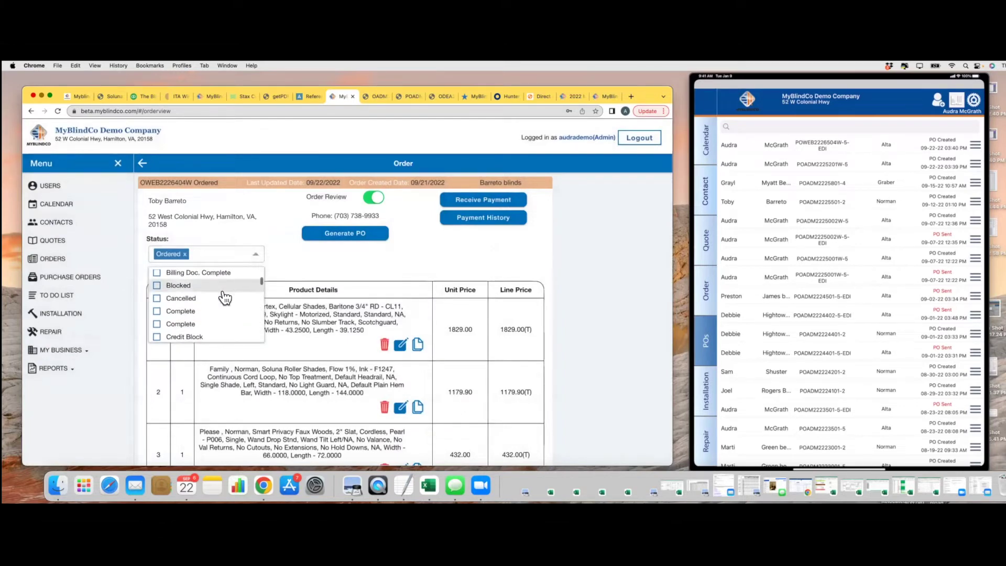
scroll(225, 297, "down", 6)
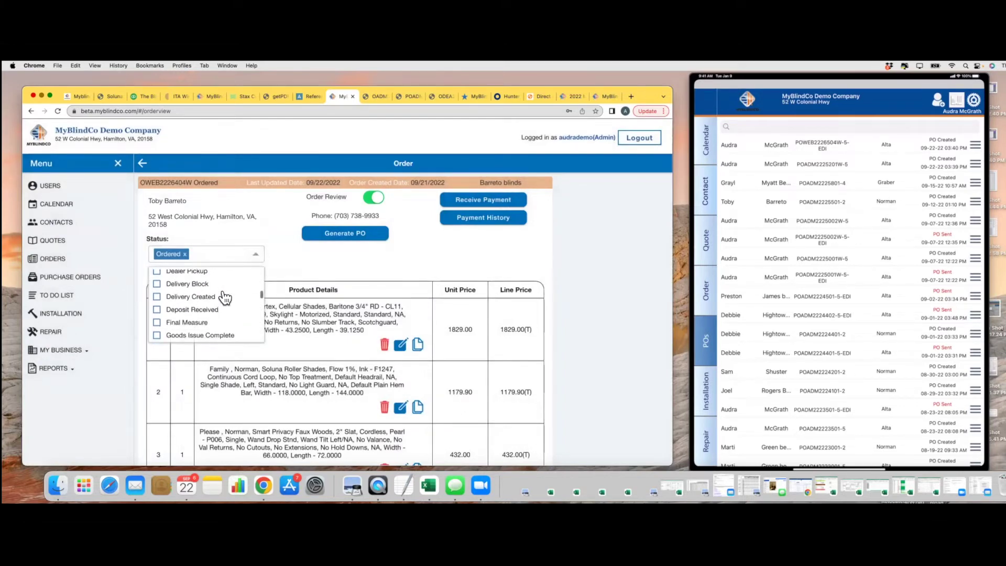
scroll(225, 297, "down", 3)
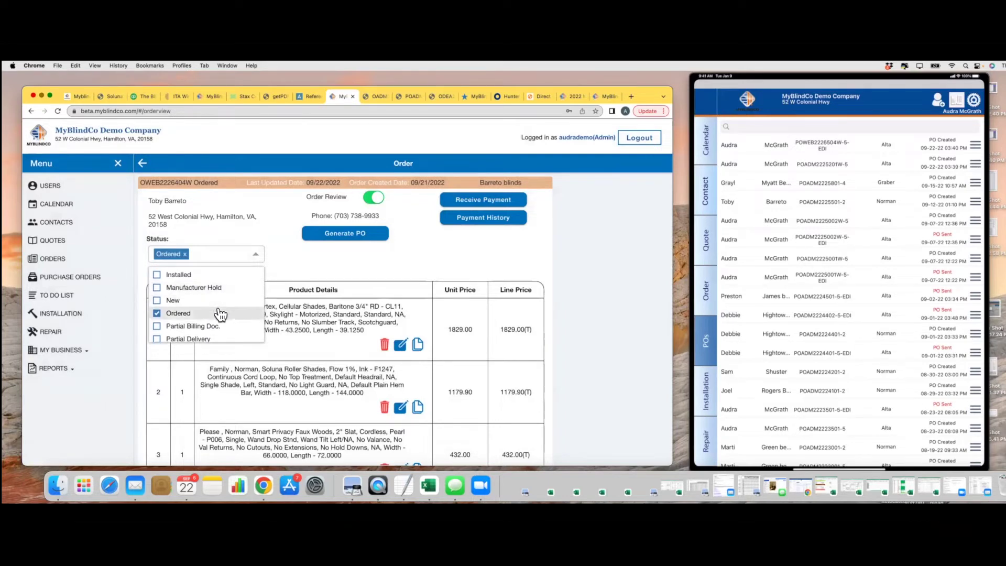
left_click(285, 275)
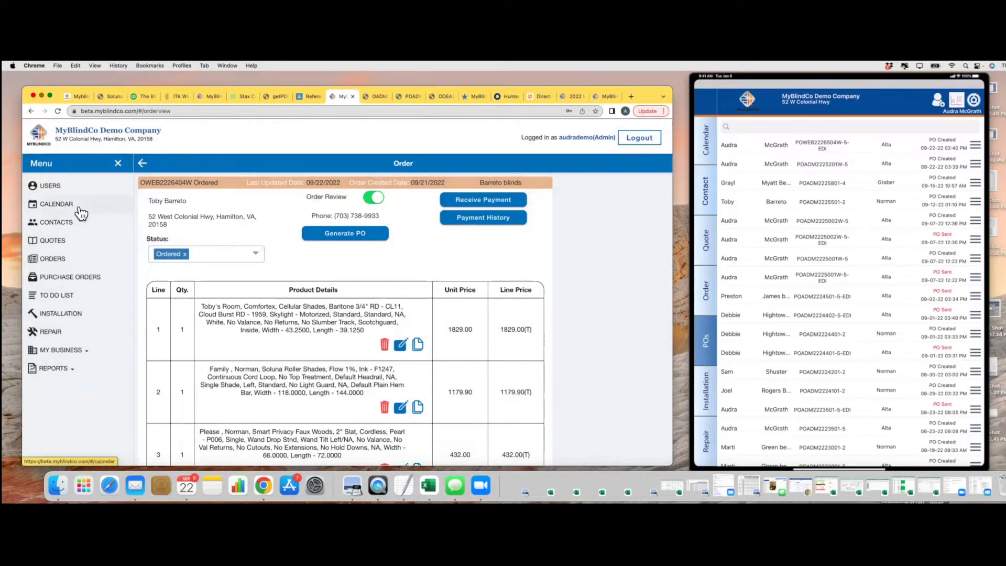
Go back to the orders list and filter it by "read" to find the orders ready for install.
left_click(79, 205)
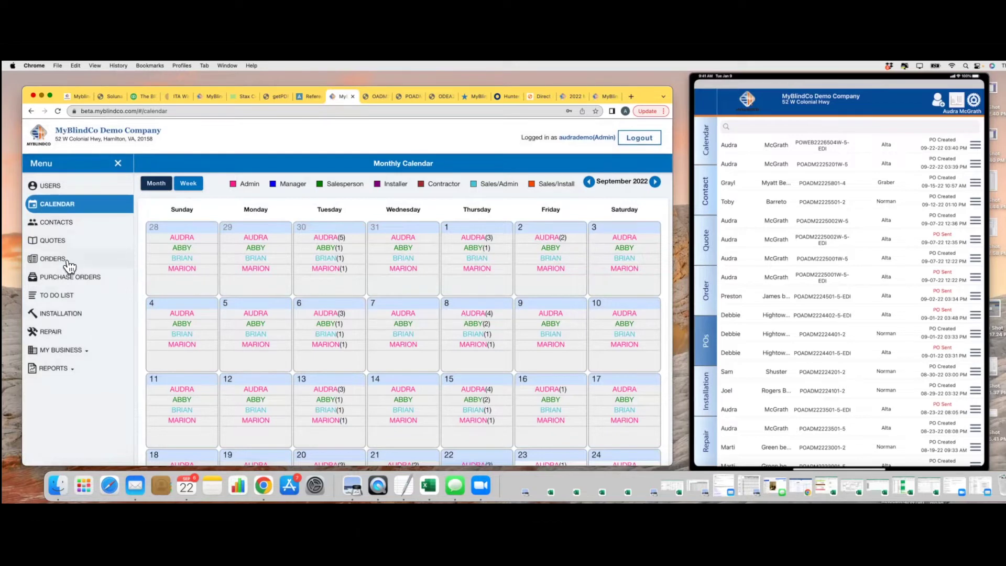
left_click(49, 260)
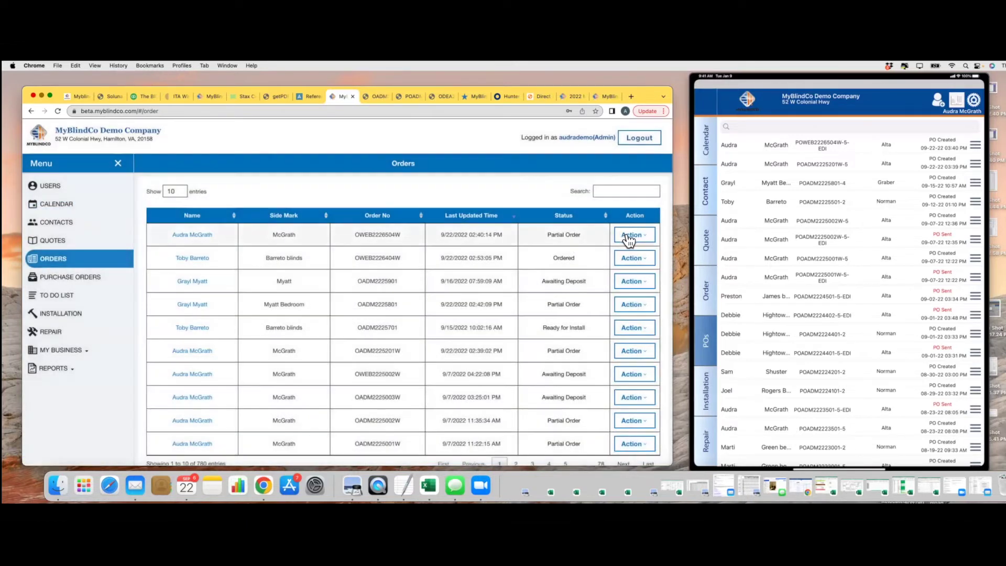
left_click(631, 235)
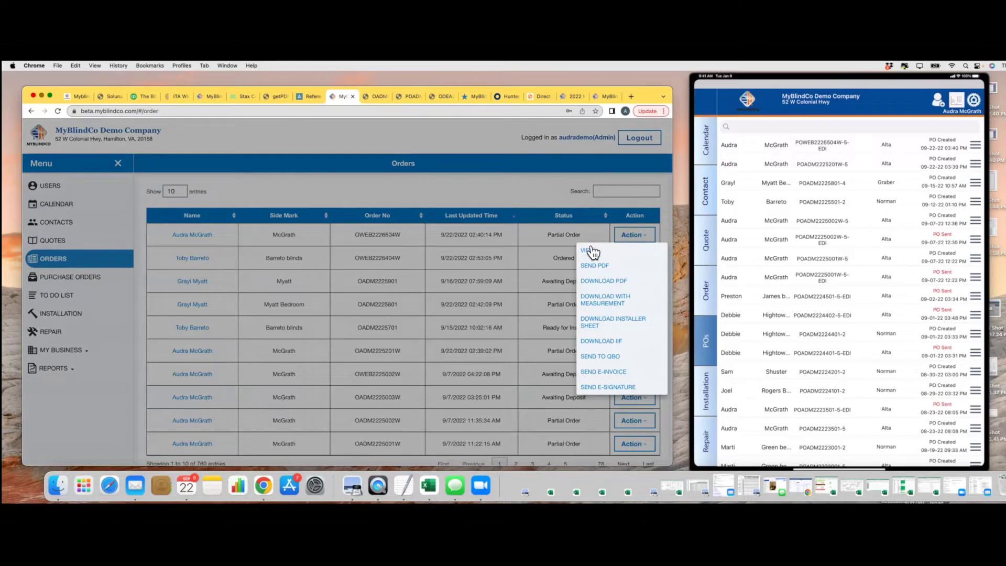
left_click(606, 198)
left_click(604, 192)
type("read")
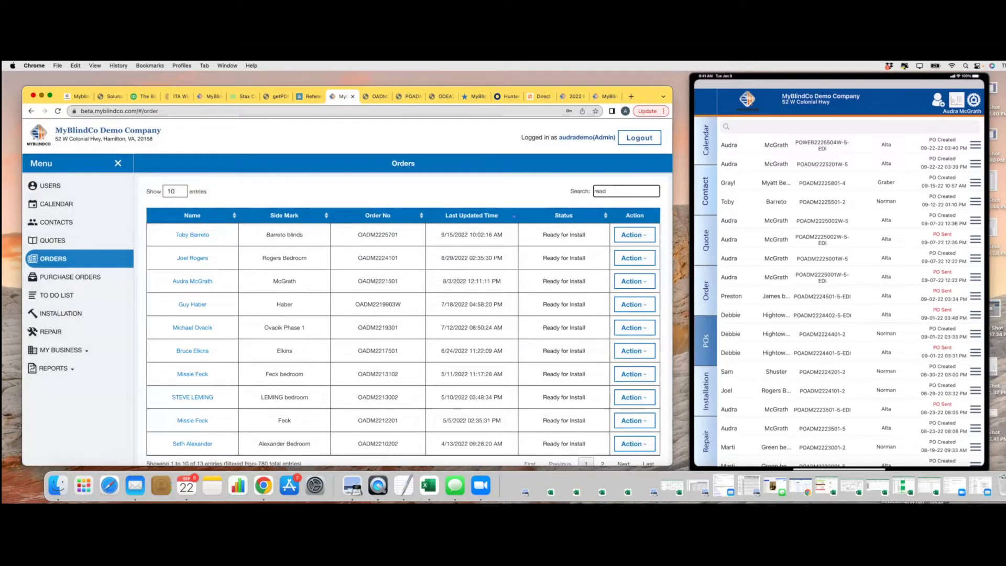
scroll(603, 193, "down", 1)
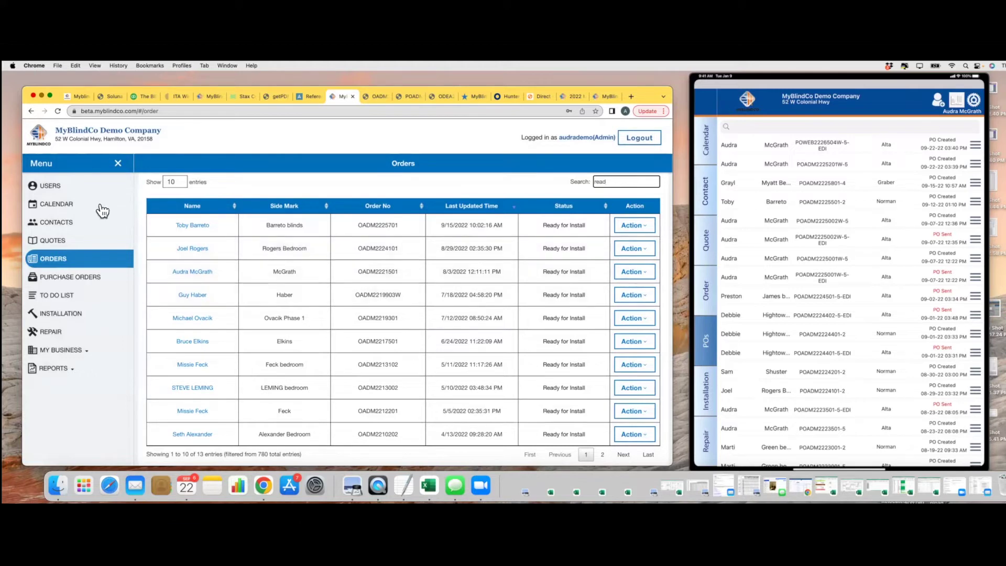
Open the monthly calendar and view the late September 2022 dates.
left_click(79, 206)
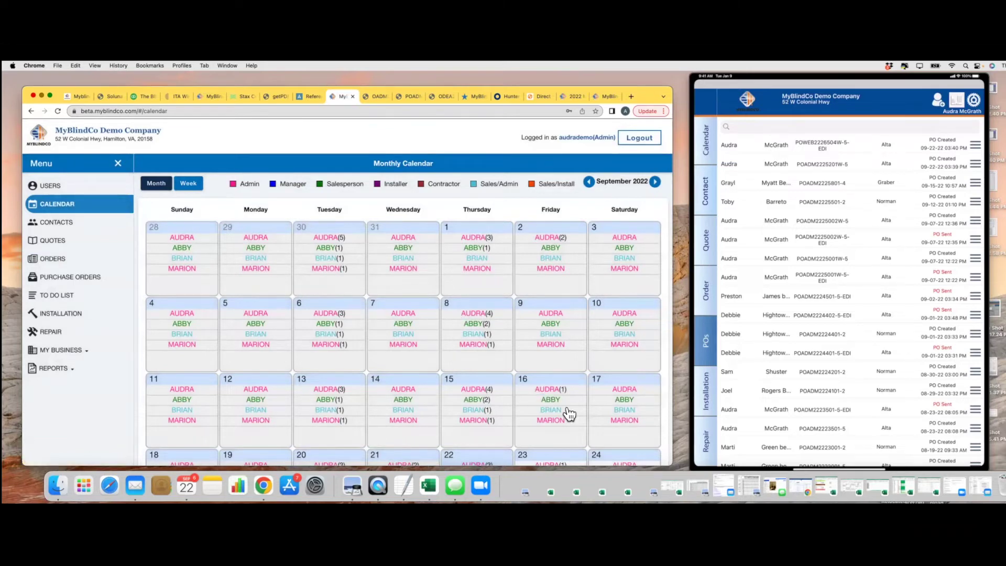
scroll(663, 421, "down", 3)
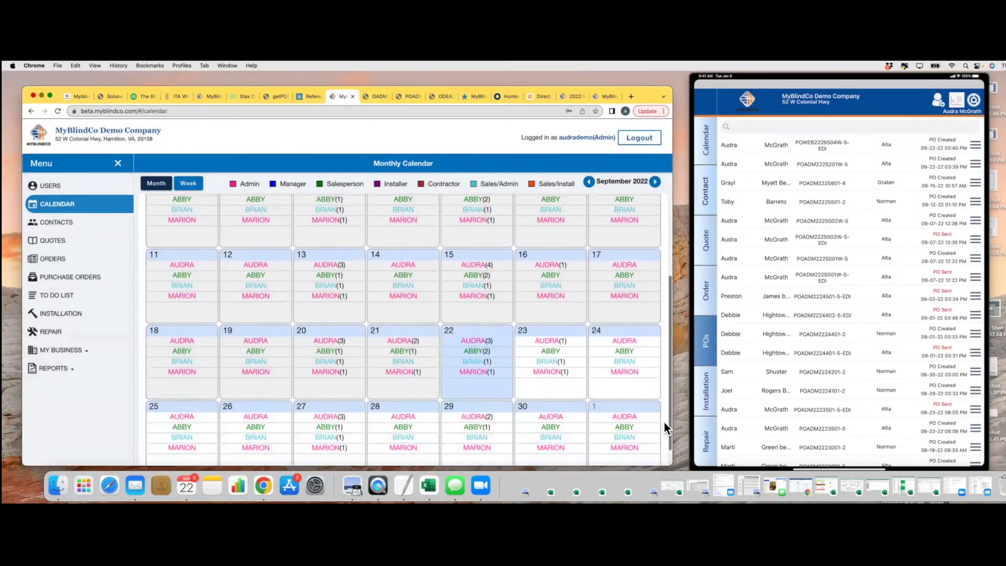
Open the first-listed admin's daily schedule for September 23, 2022 and view the 9:30 AM installation appointment's details.
scroll(665, 423, "down", 1)
left_click(554, 321)
left_click(235, 415)
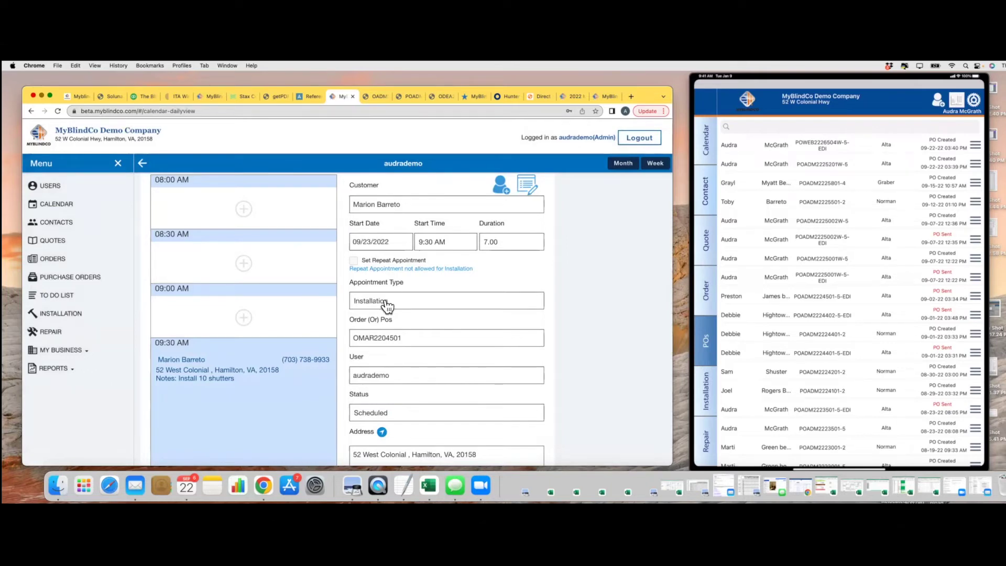
Go back to the orders list and filter it by "ins" to find the installation-related orders.
left_click(54, 242)
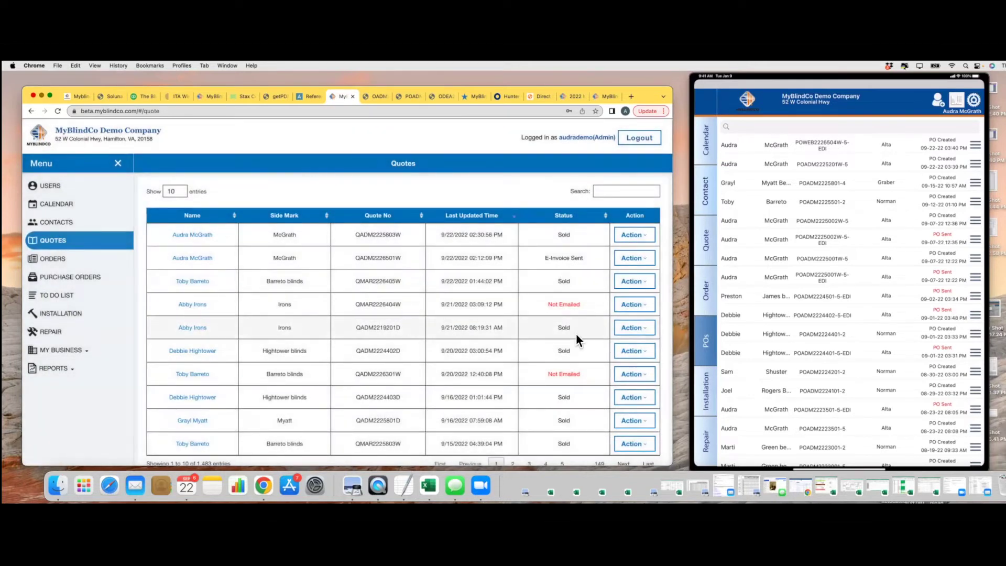
left_click(50, 259)
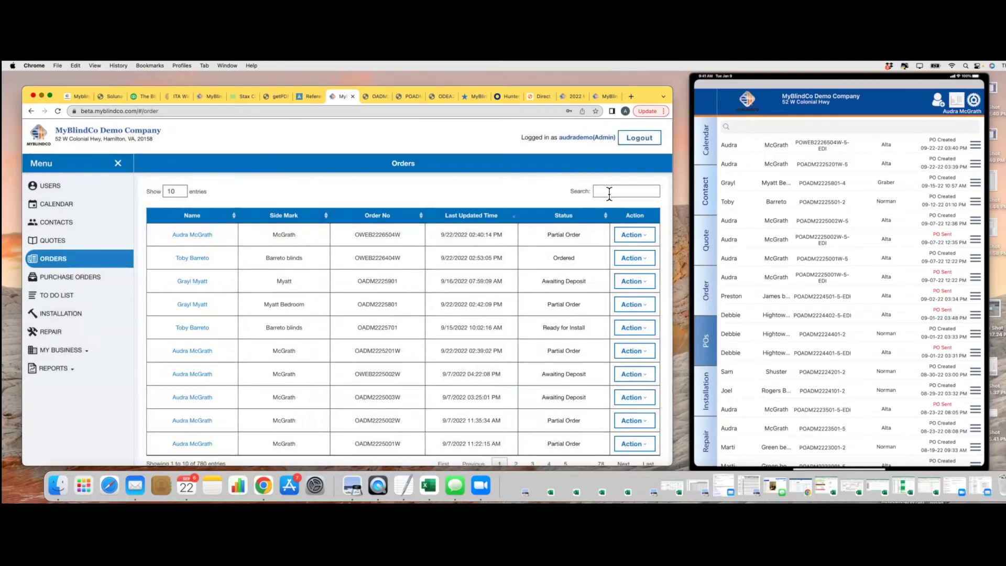
left_click(609, 191)
type("ins")
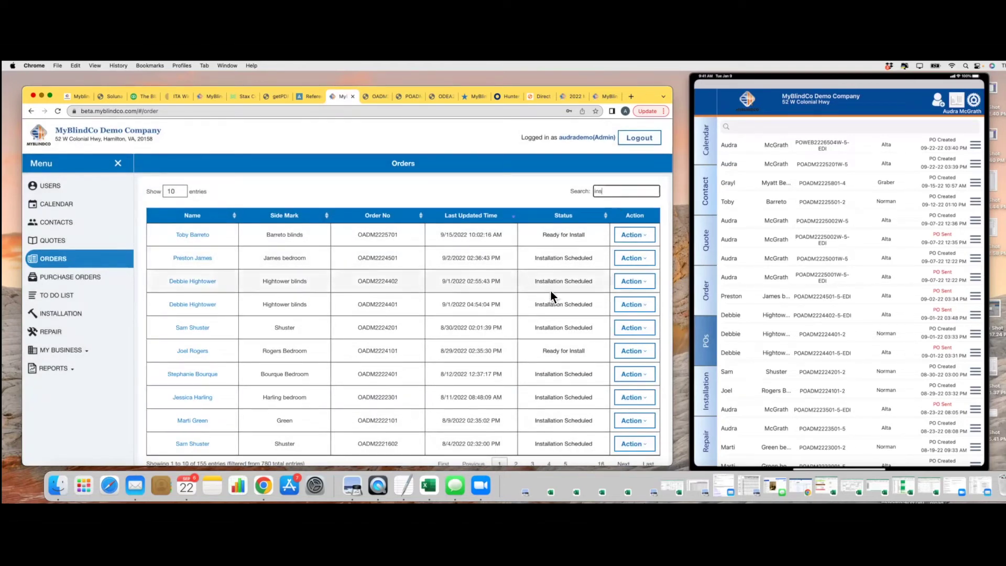
Open the most recently updated Installation Scheduled order, set its status to Installed and save the order.
left_click(624, 259)
left_click(587, 273)
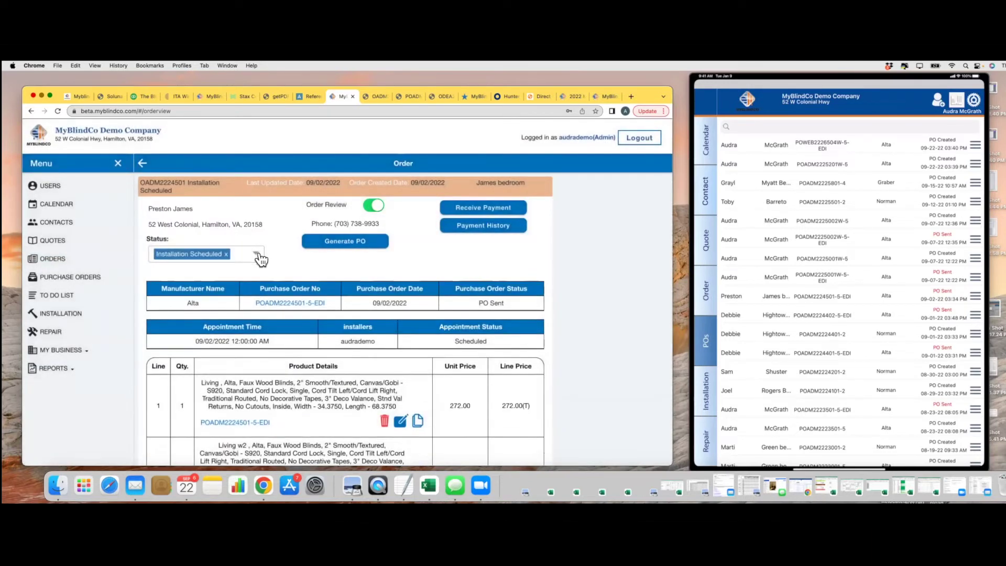
left_click(257, 253)
scroll(209, 299, "down", 4)
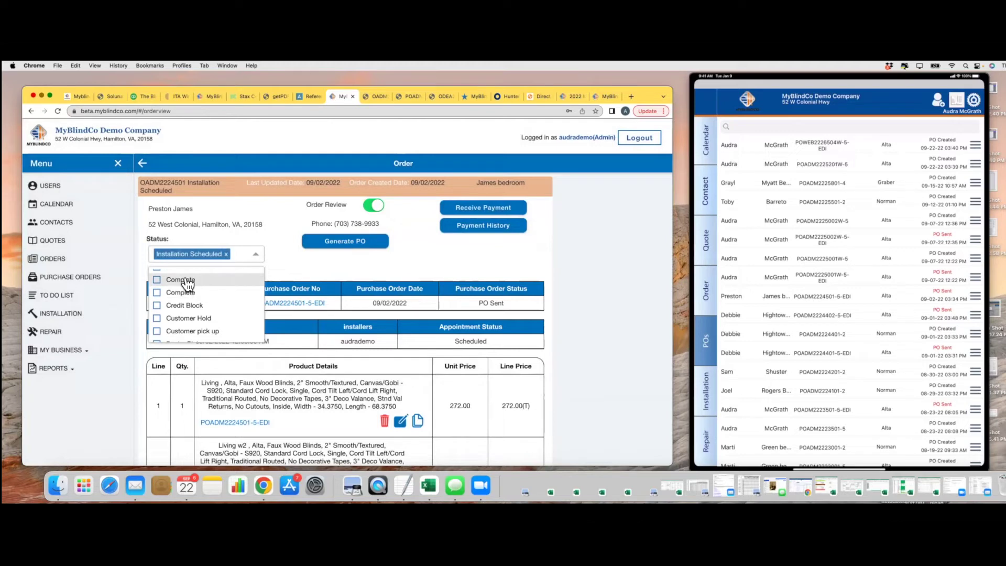
scroll(189, 285, "up", 1)
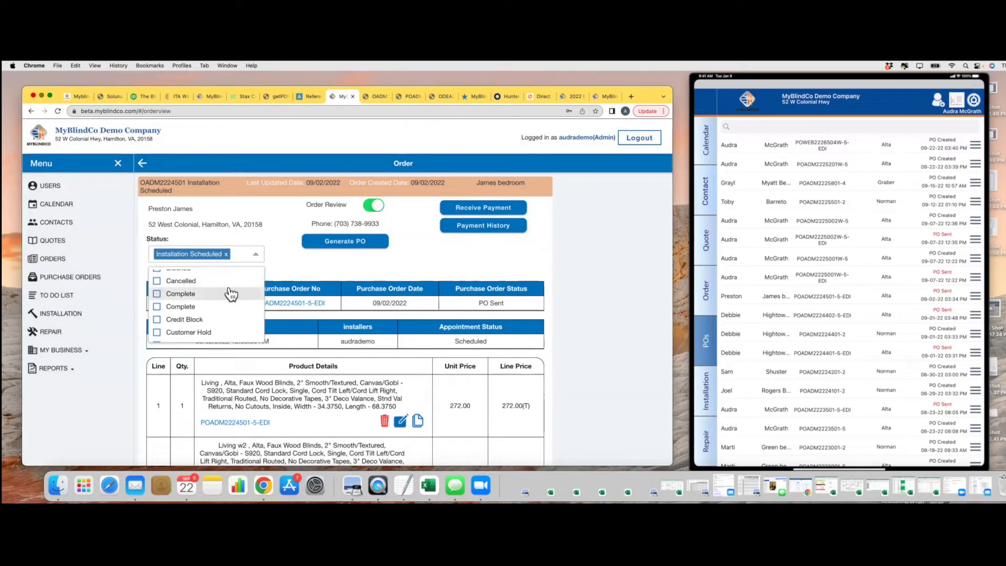
scroll(225, 293, "down", 5)
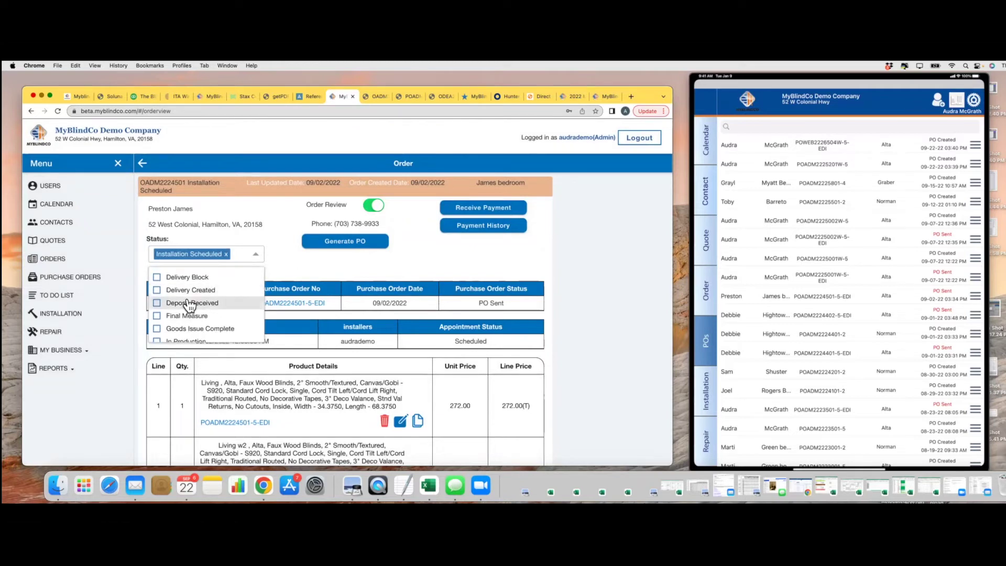
scroll(189, 305, "down", 2)
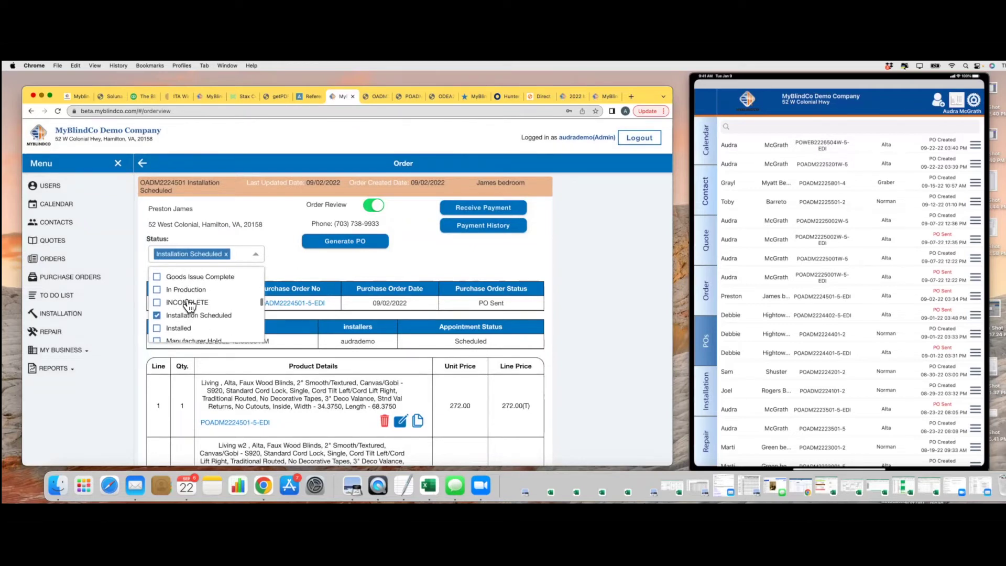
left_click(158, 329)
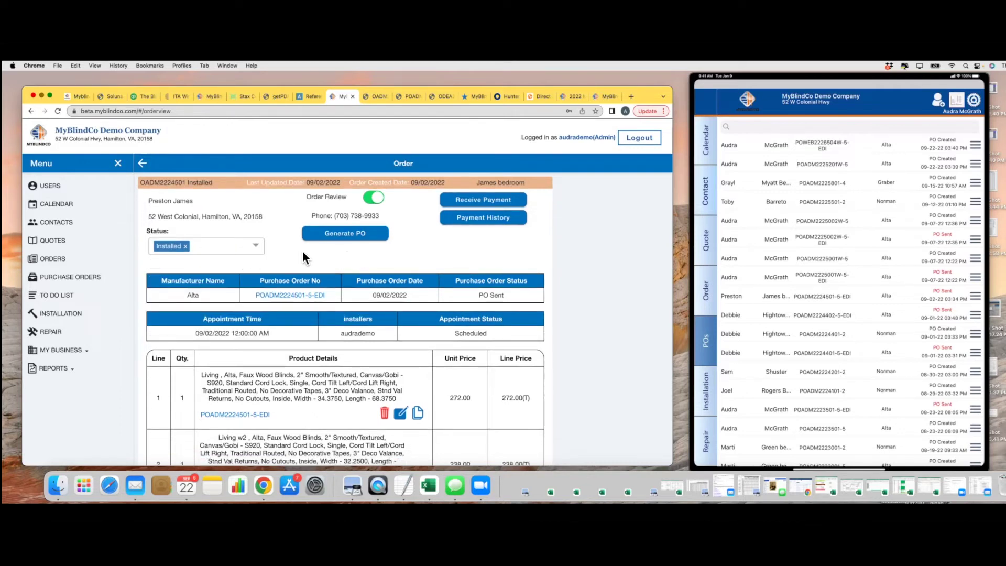
scroll(222, 307, "down", 5)
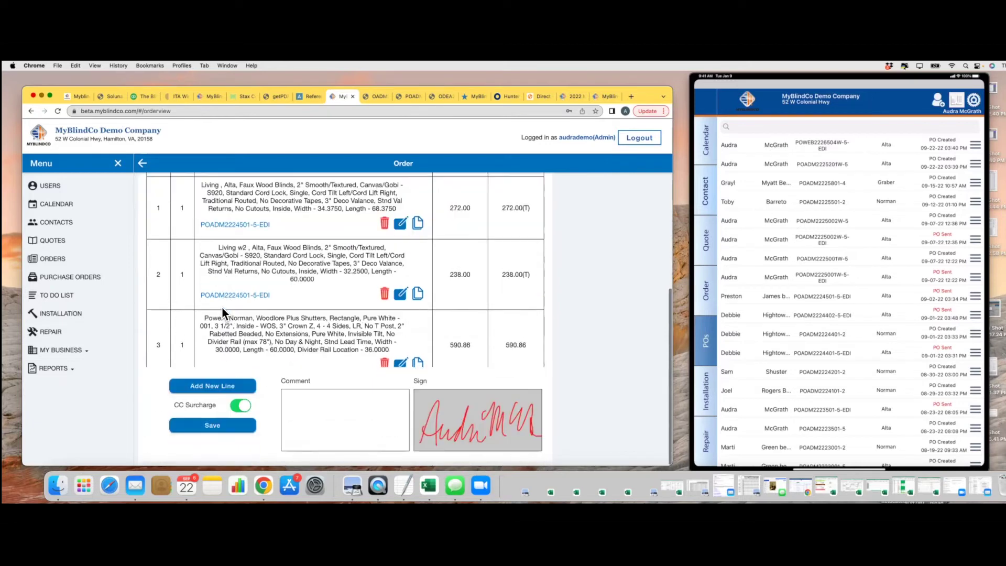
left_click(184, 426)
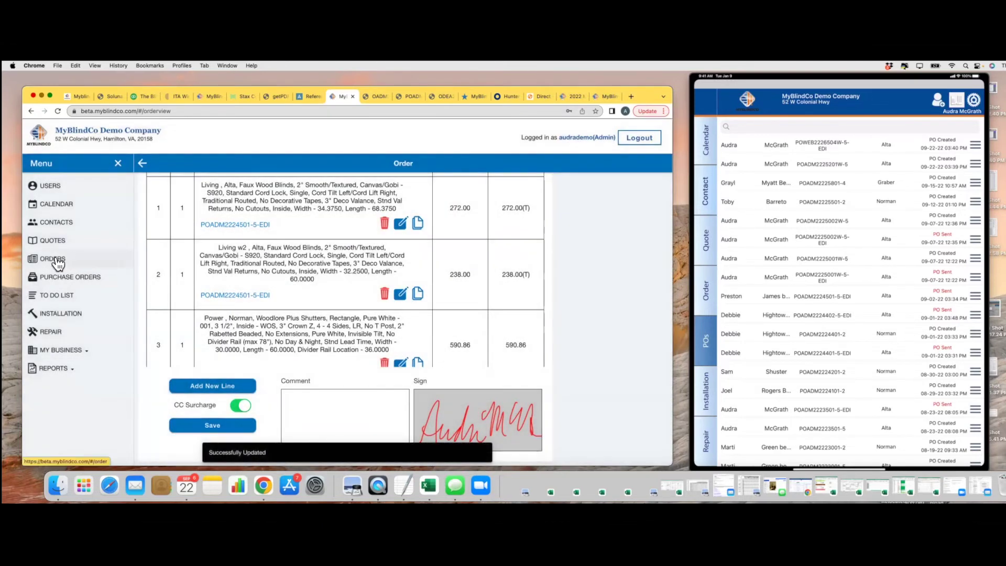
Return to the orders list and filter it by "ins" again to check the updated order's status.
left_click(56, 259)
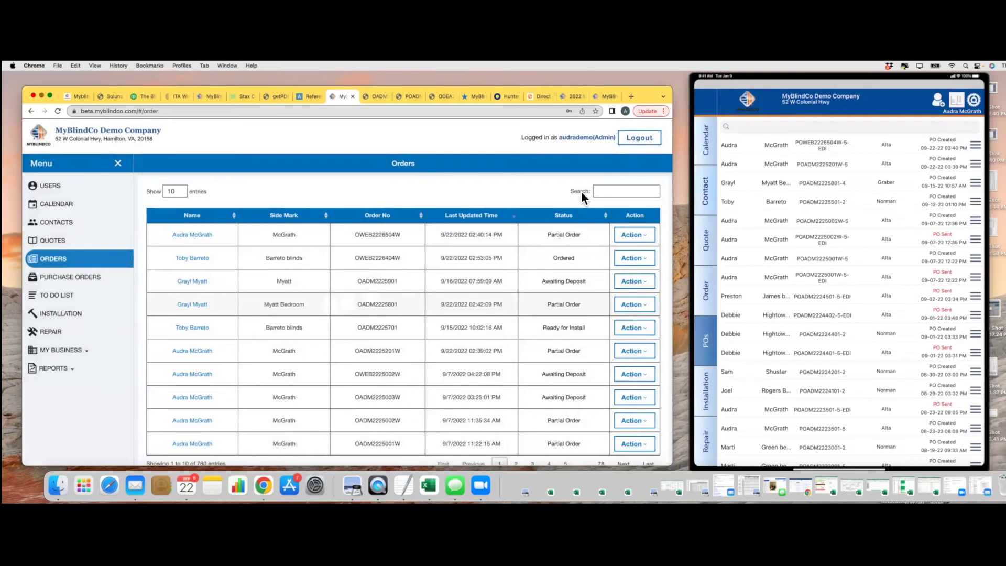
left_click(609, 191)
type("ins")
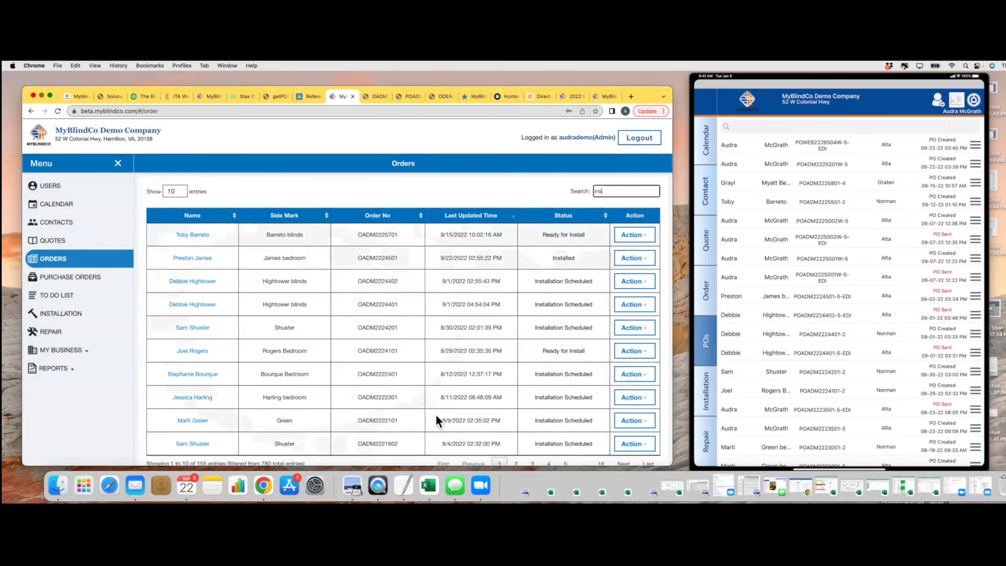
Open the customer contacts and search for the customer of the viewed installation appointment by first name.
left_click(64, 224)
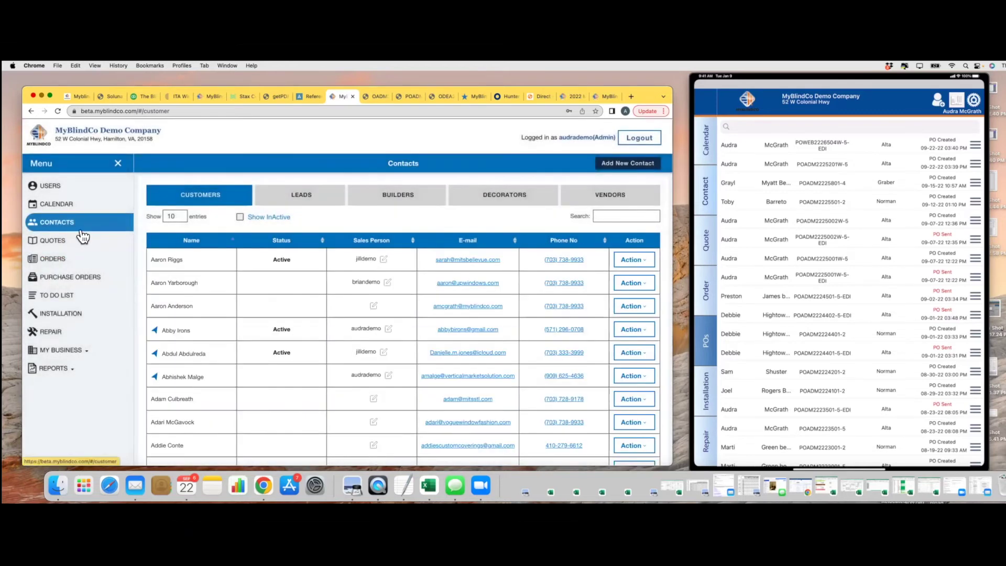
left_click(609, 216)
type("mai")
type("i")
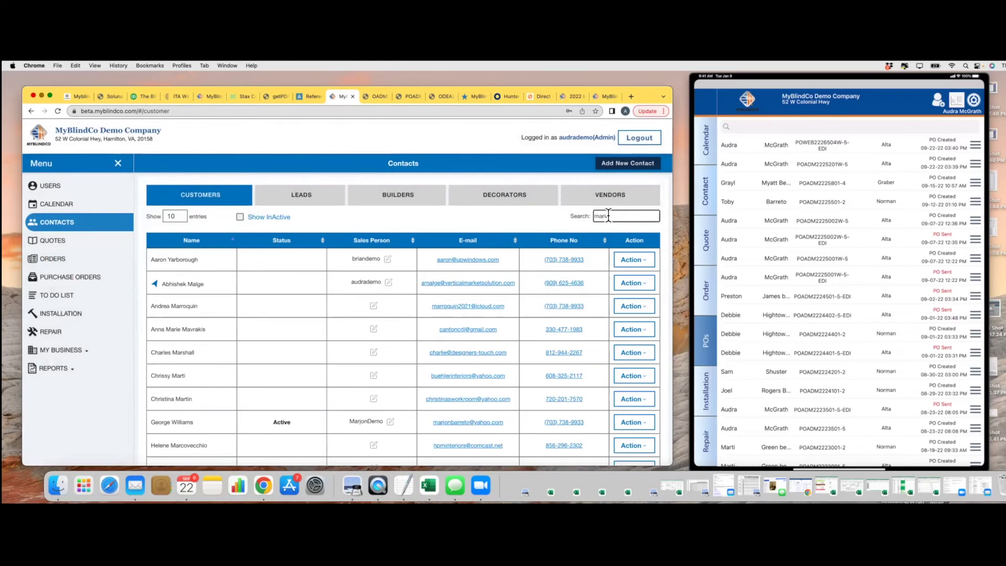
type("o")
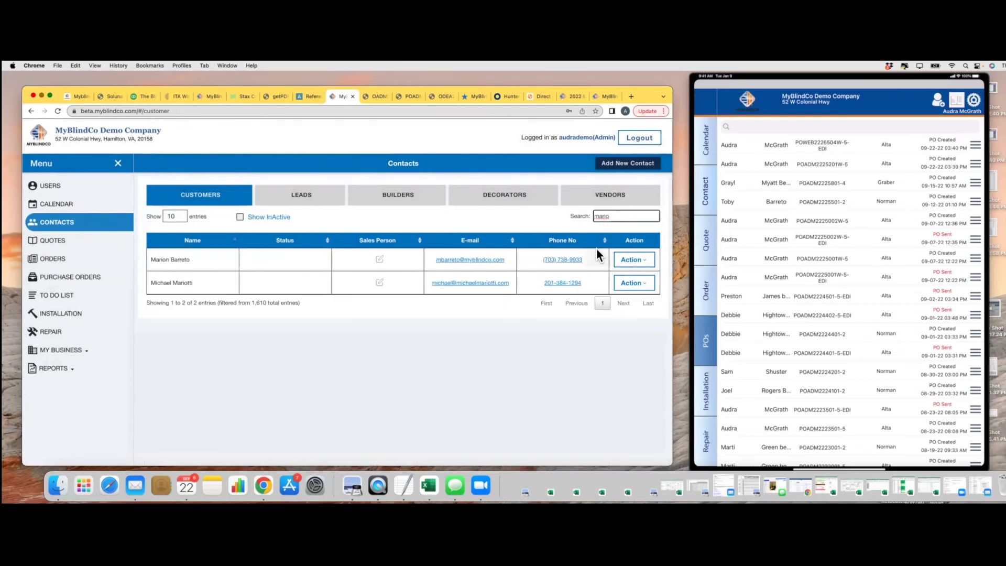
Open that customer's contact details and review the orders, quotes and notes history.
left_click(631, 260)
left_click(622, 275)
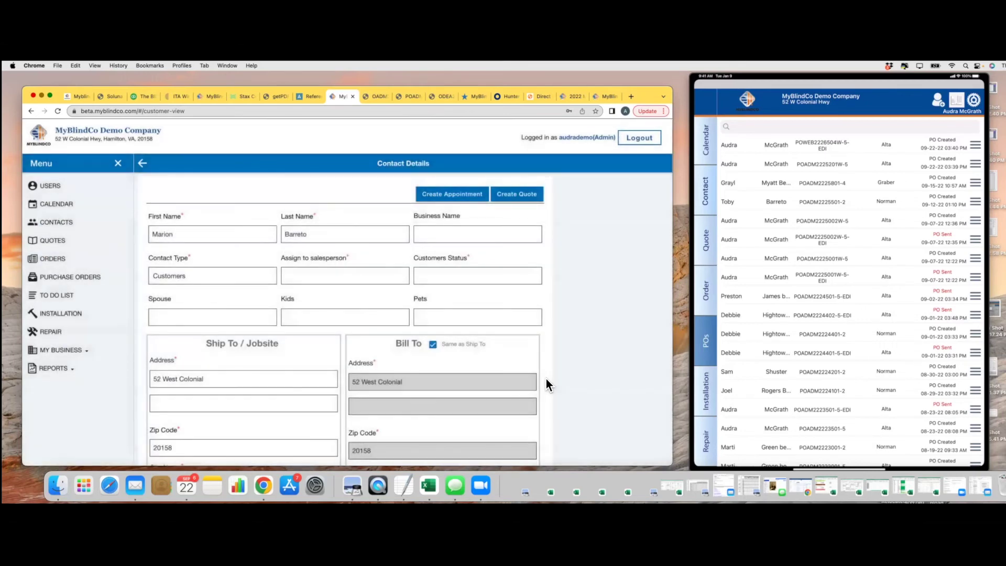
scroll(546, 378, "down", 15)
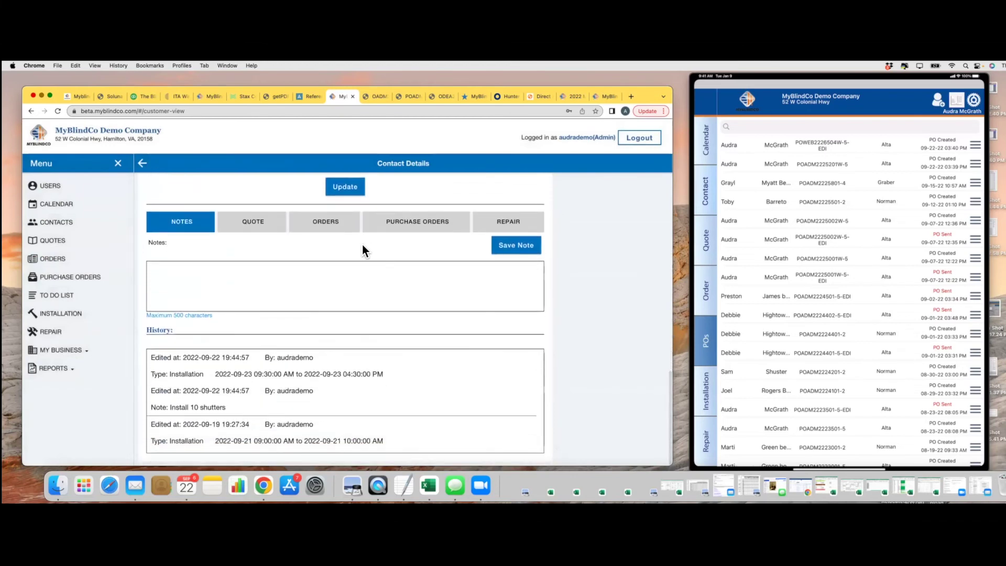
left_click(331, 224)
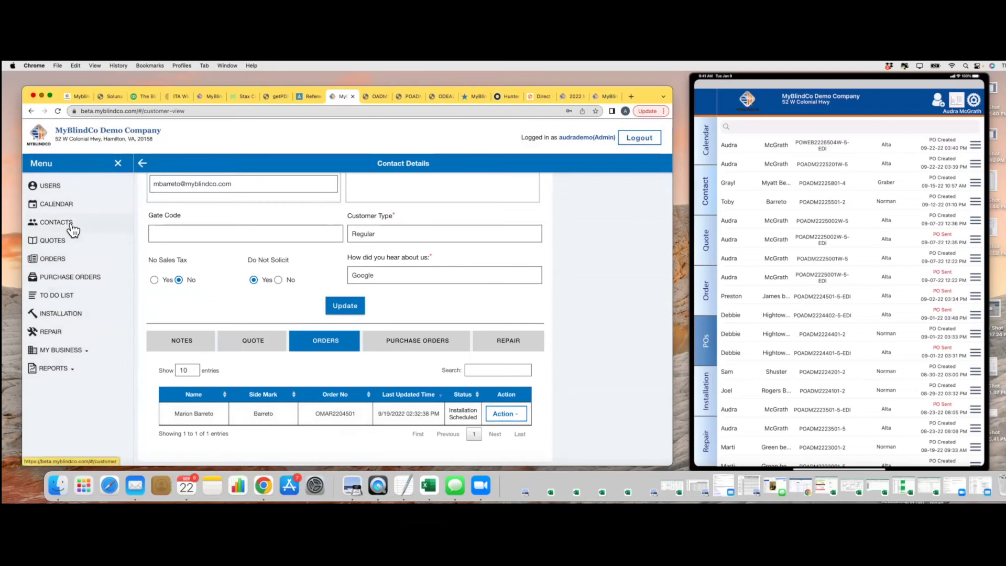
left_click(250, 340)
left_click(329, 343)
left_click(191, 346)
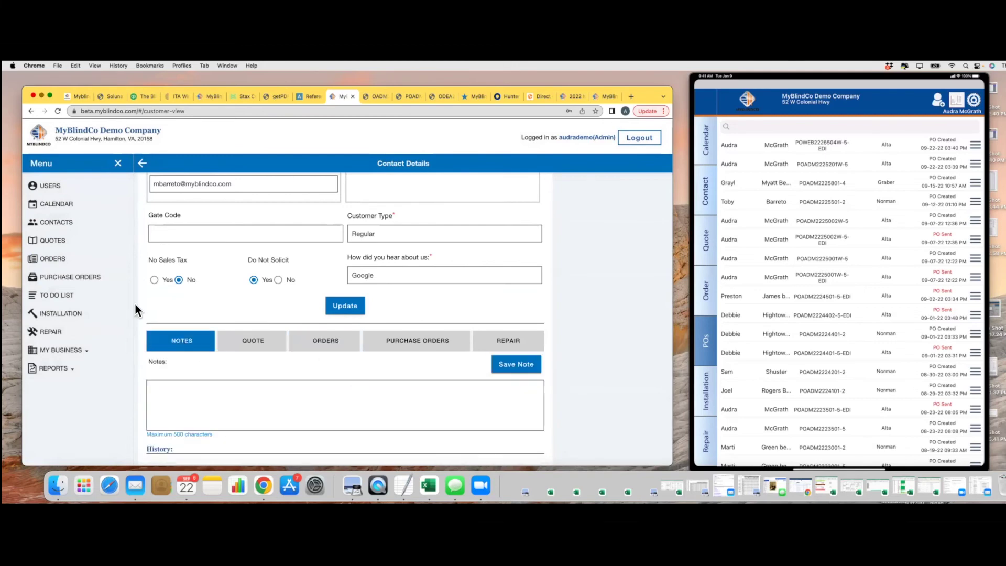
Open the first Partial Order entry in the orders list and look through its available status options.
left_click(65, 262)
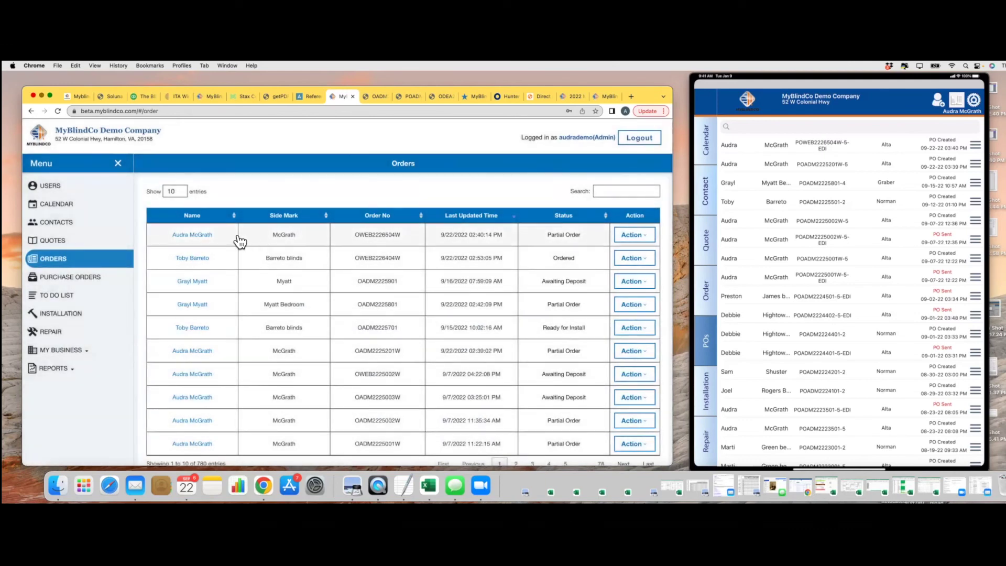
left_click(632, 235)
left_click(591, 251)
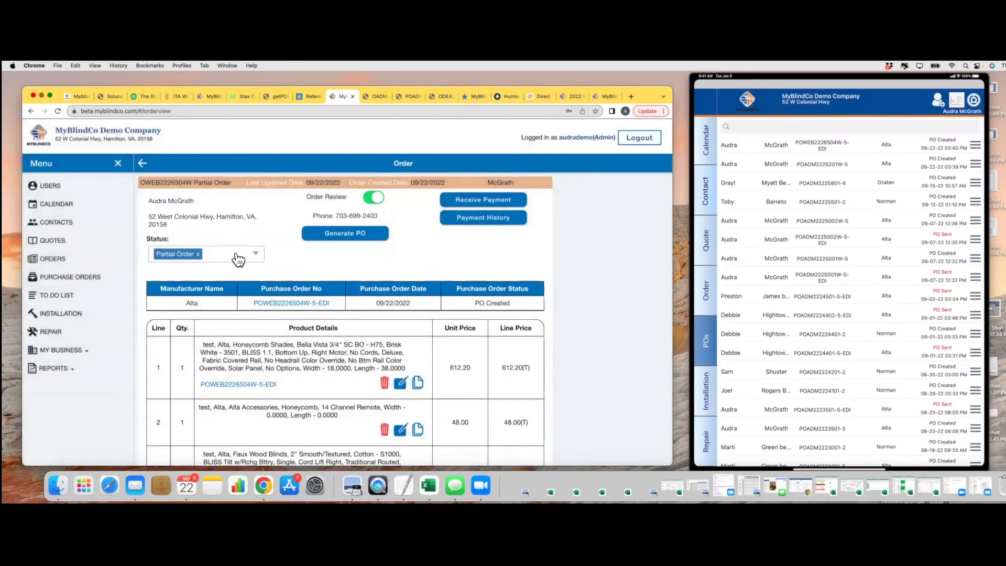
left_click(239, 254)
scroll(205, 320, "down", 5)
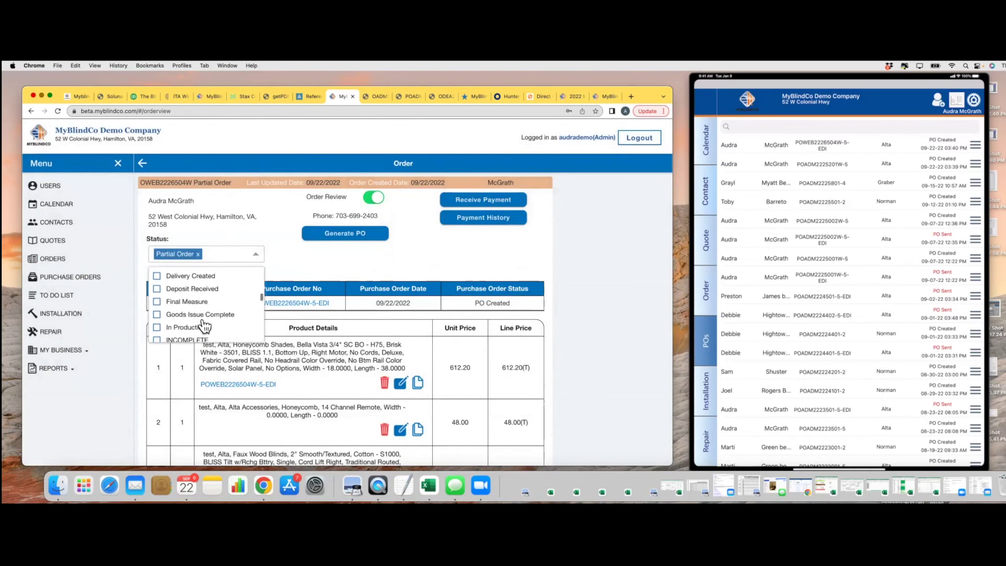
scroll(204, 325, "down", 3)
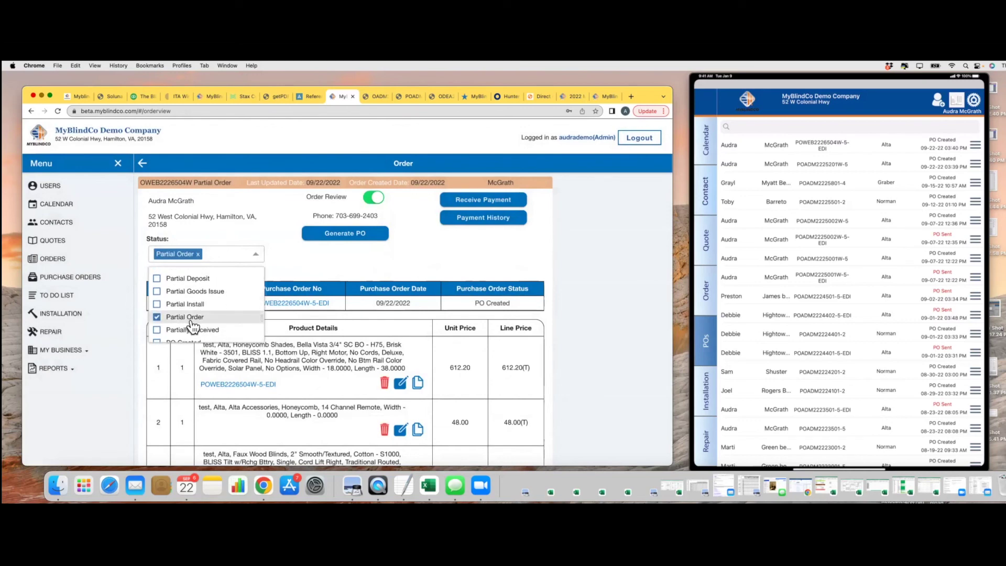